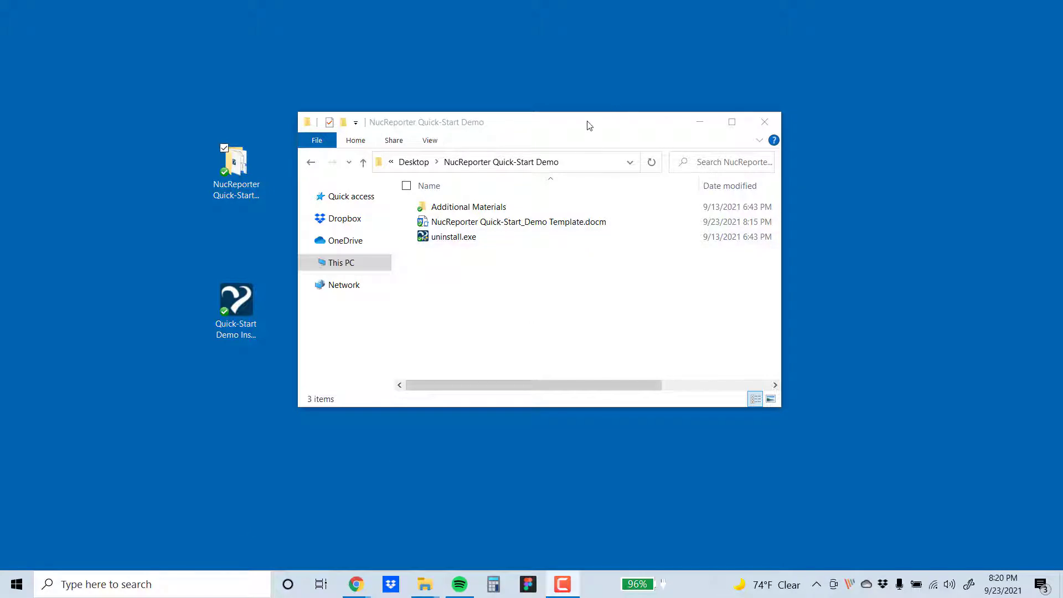
- Open NucReporter Quick-Start_Demo Template.docm from the NucReporter Quick-Start Demo folder in Word, maximize its window and enable the macros
click(233, 206)
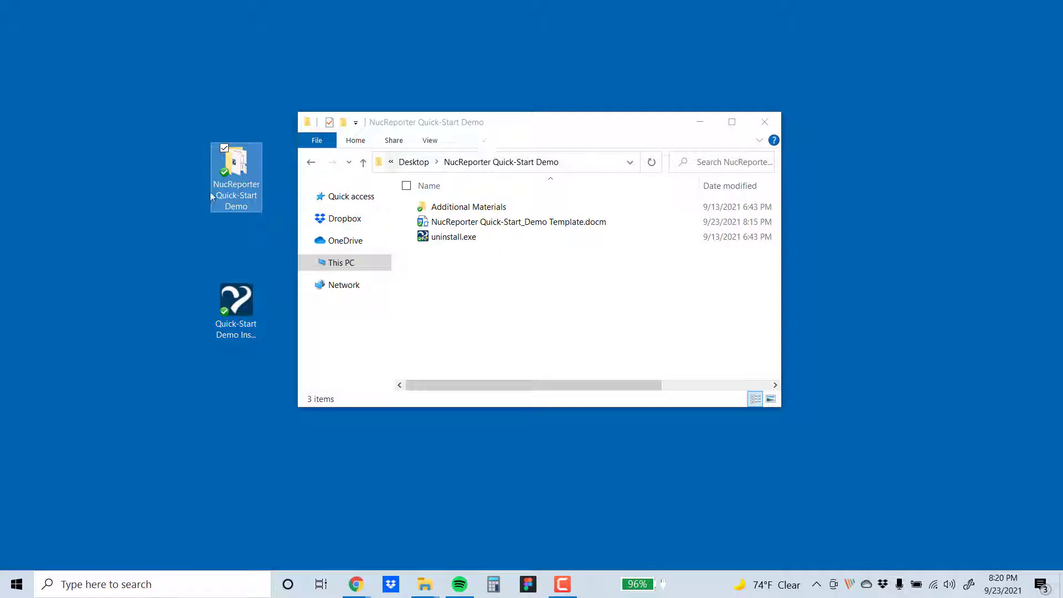
click(619, 143)
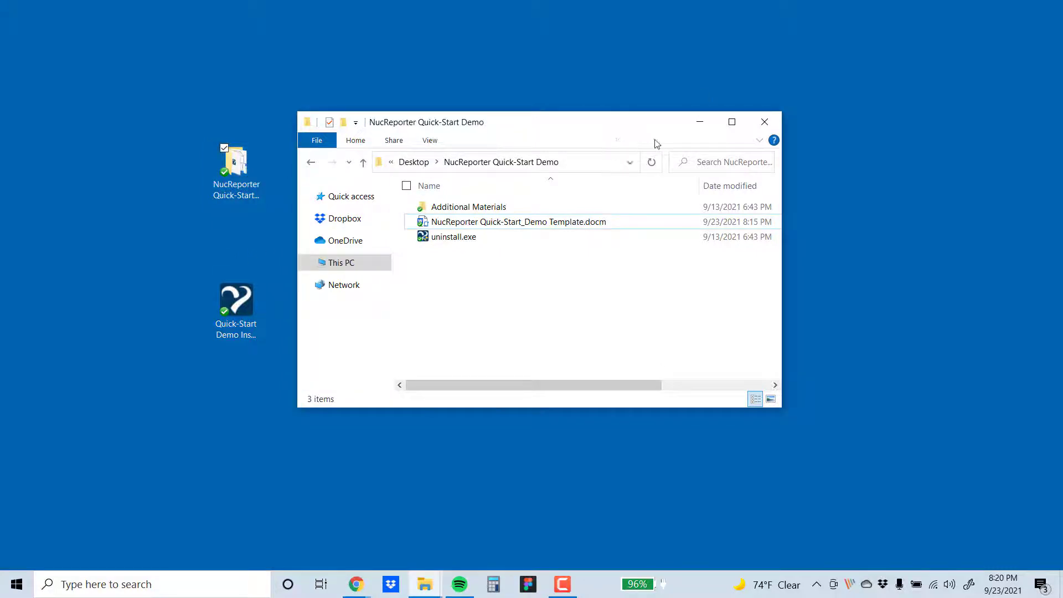
mouse_move(546, 130)
mouse_down()
mouse_move(593, 114)
mouse_move(560, 130)
mouse_up()
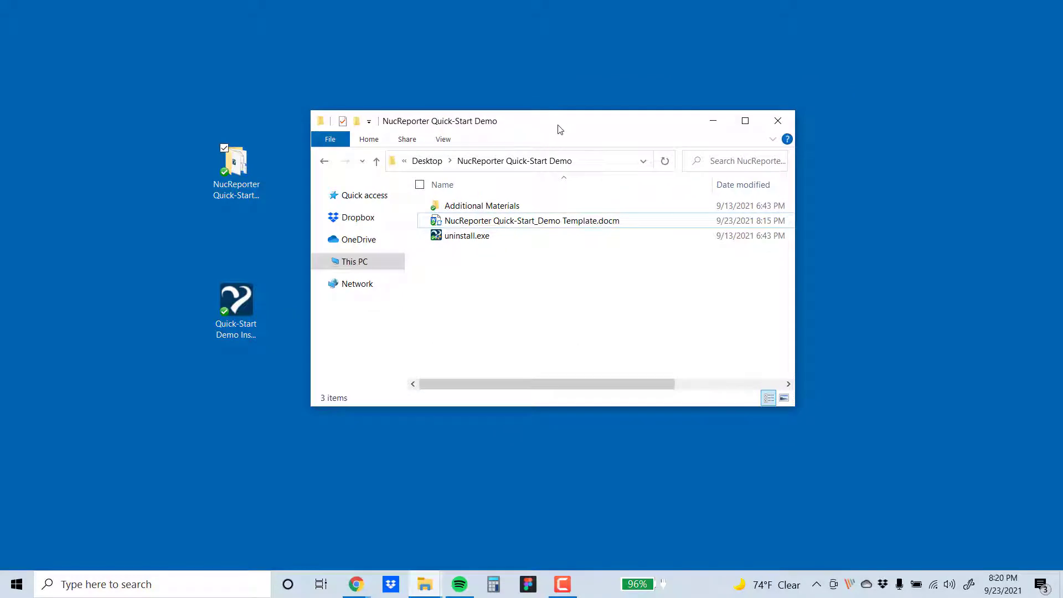
double_click(478, 223)
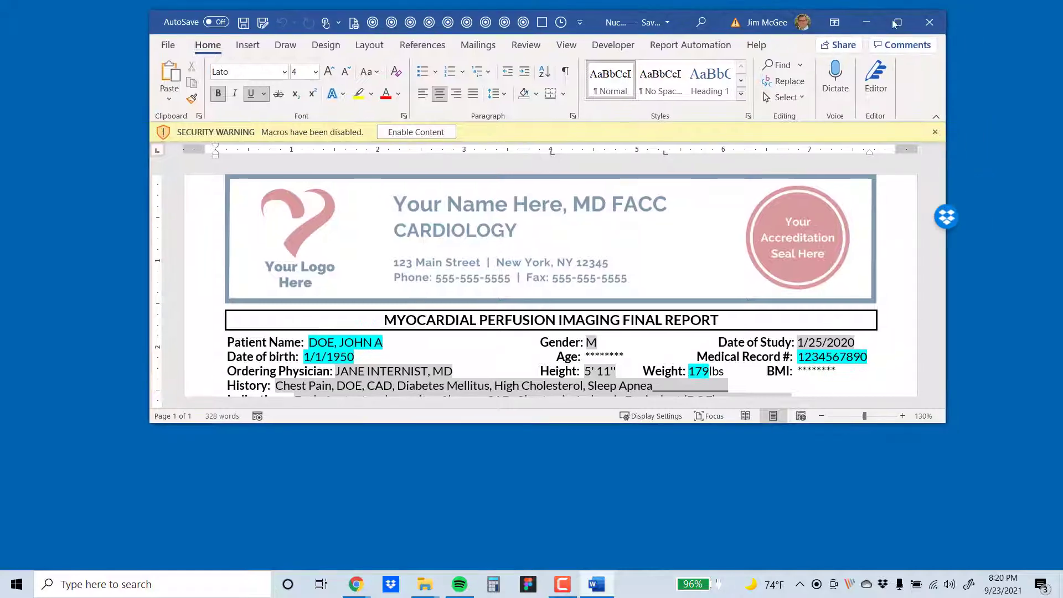
click(895, 18)
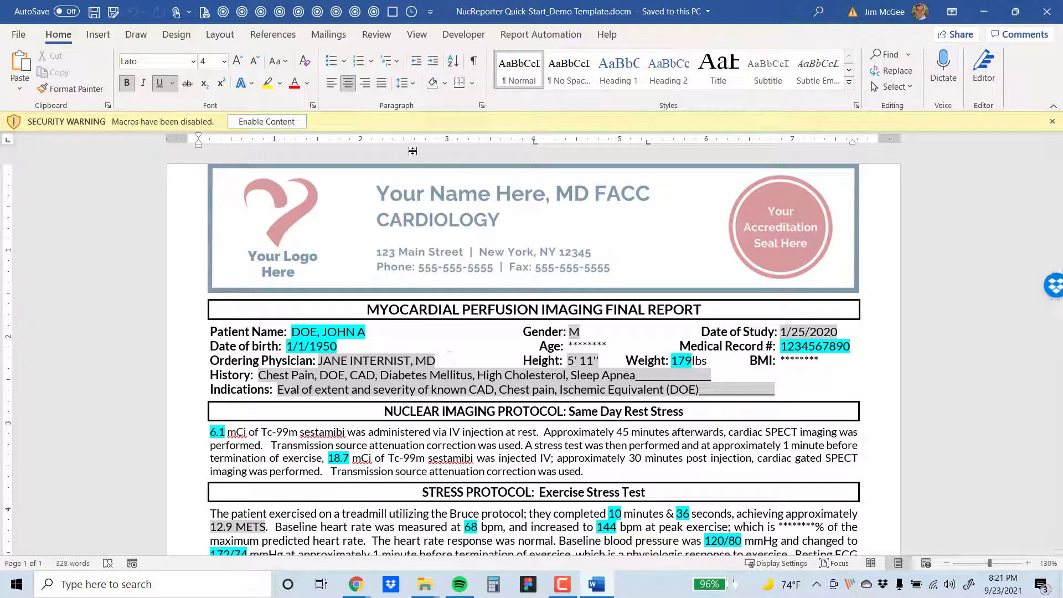
click(267, 121)
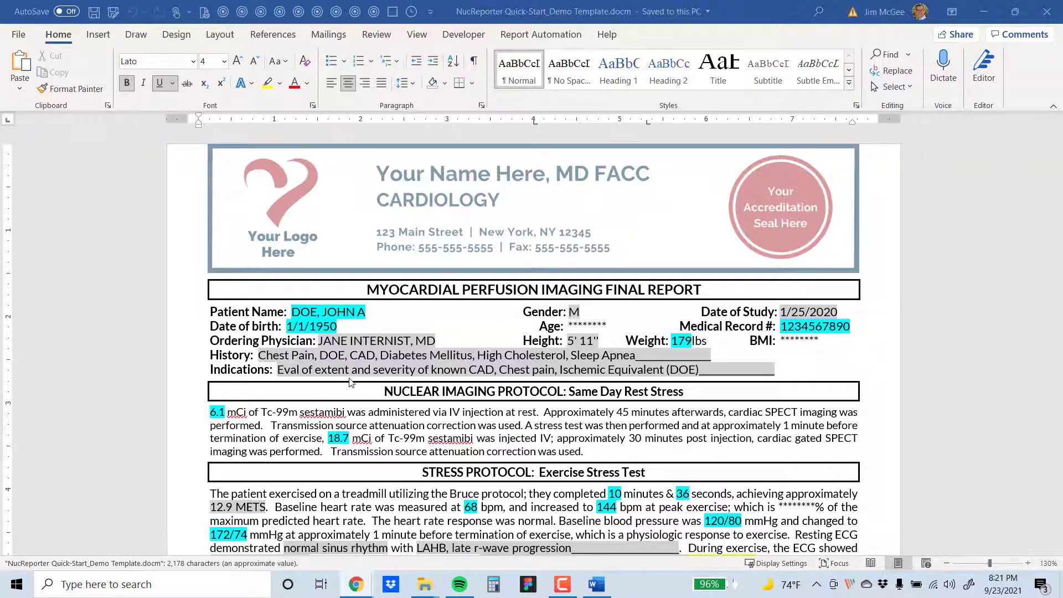
- Look through the report template, highlighting the text from the patient details to the exercise test impression
scroll(349, 382, down, 3)
scroll(363, 368, down, 2)
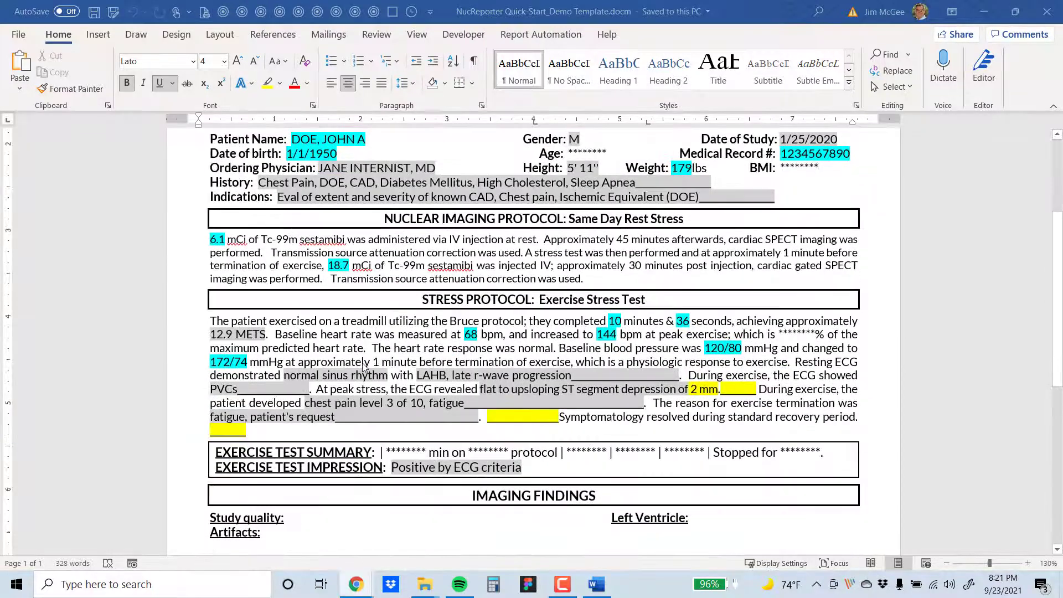
scroll(363, 368, up, 1)
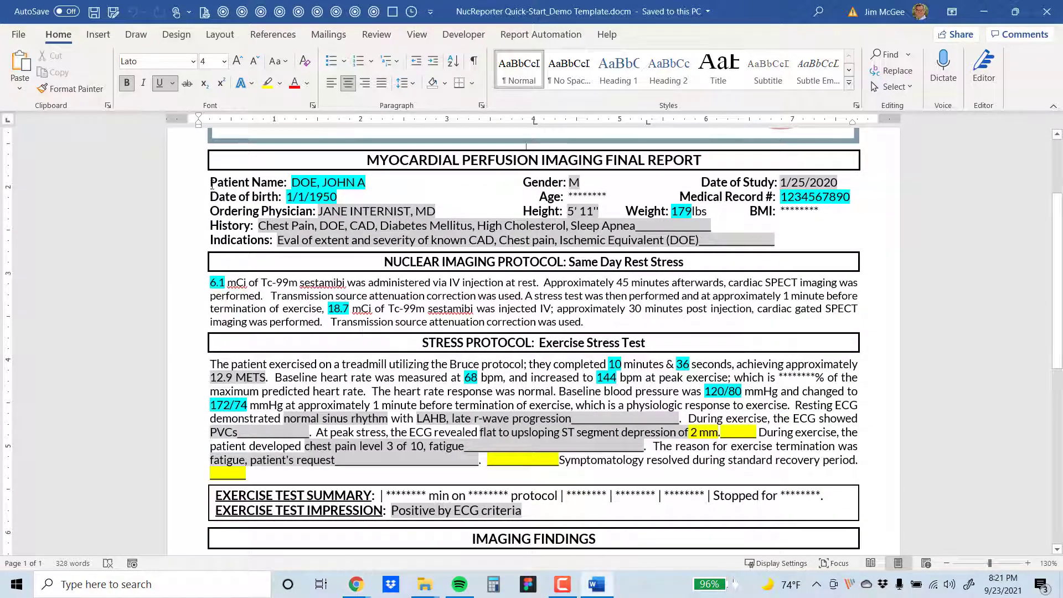
drag(211, 186, 559, 511)
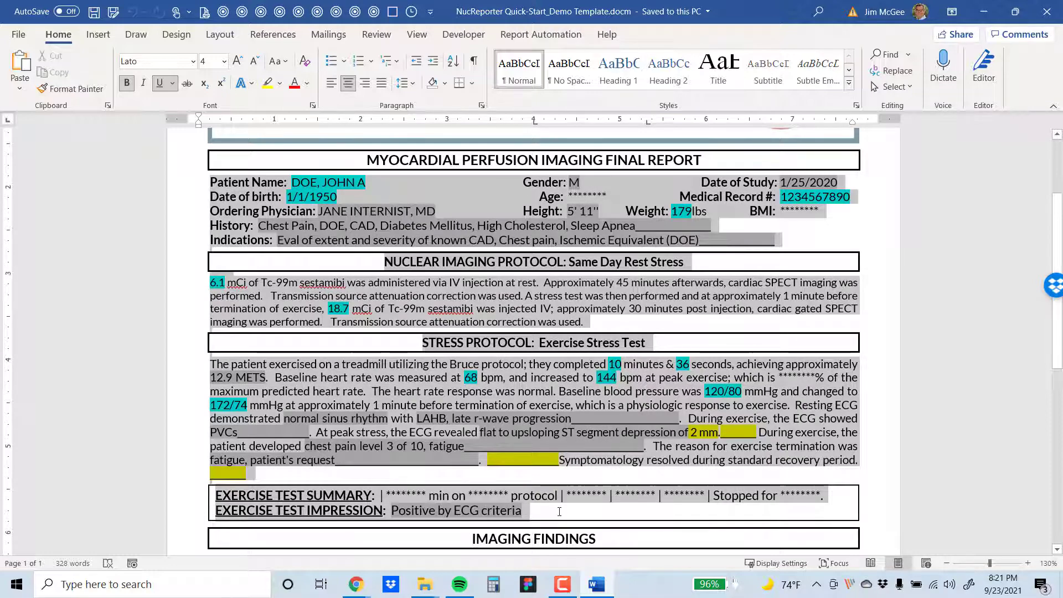
scroll(684, 365, down, 2)
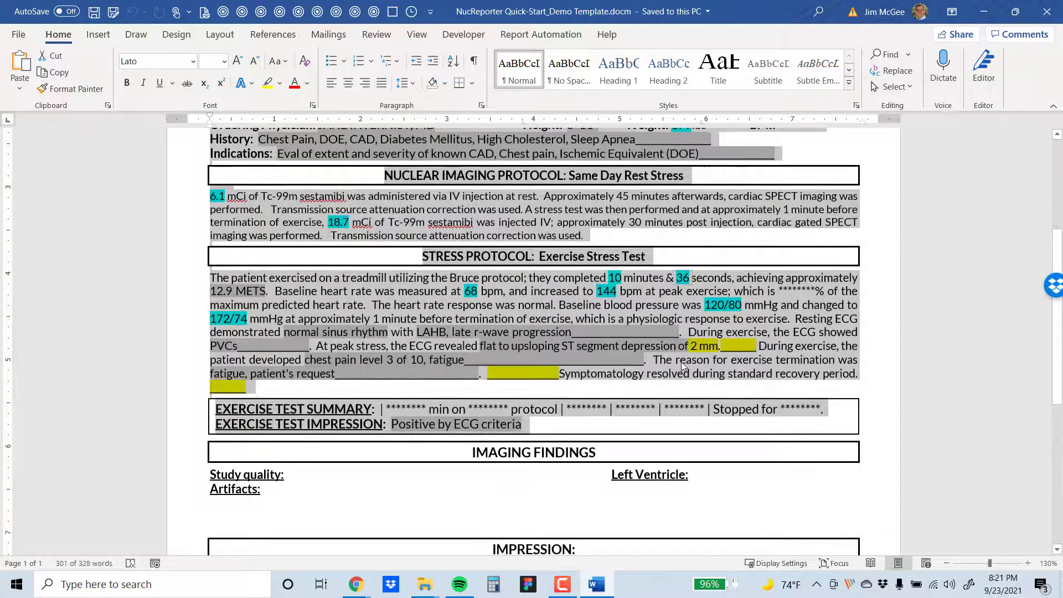
scroll(683, 366, down, 6)
scroll(692, 366, up, 6)
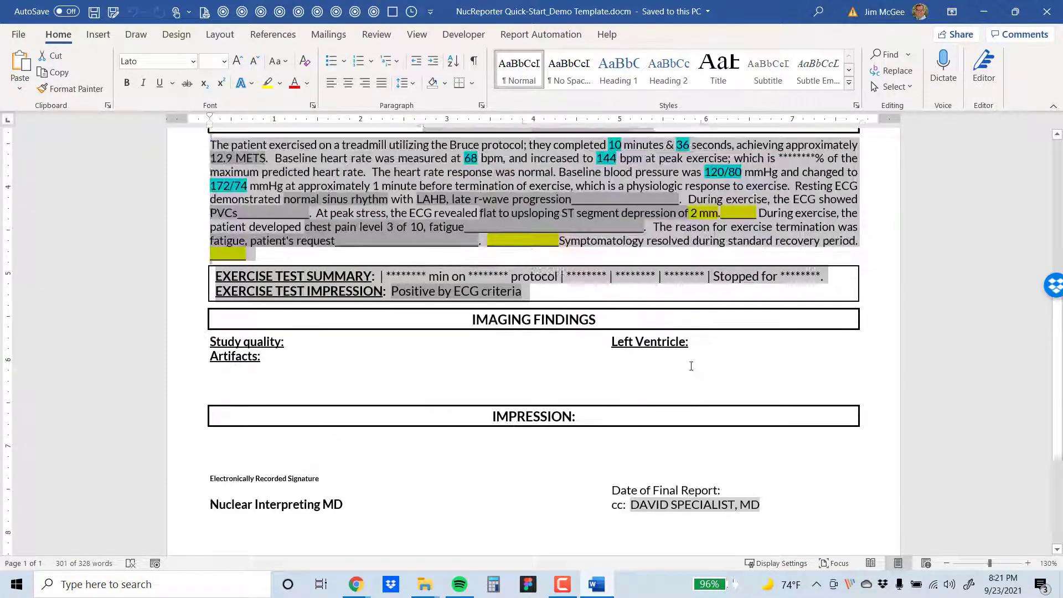
- Inspect the blood pressure response and stress dose fields, and look over the remaining report sections
click(676, 319)
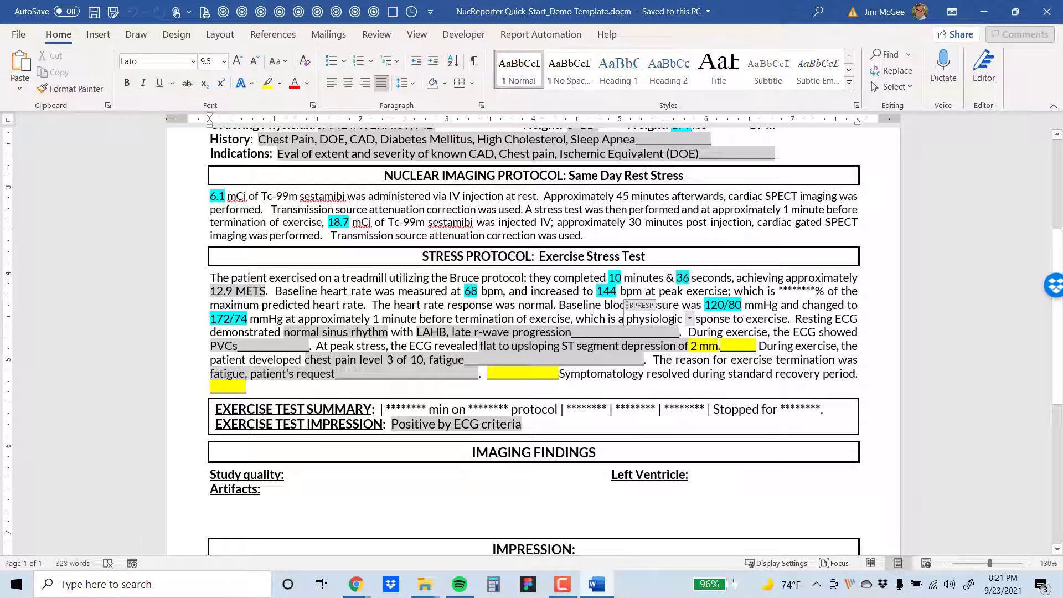
scroll(648, 320, up, 2)
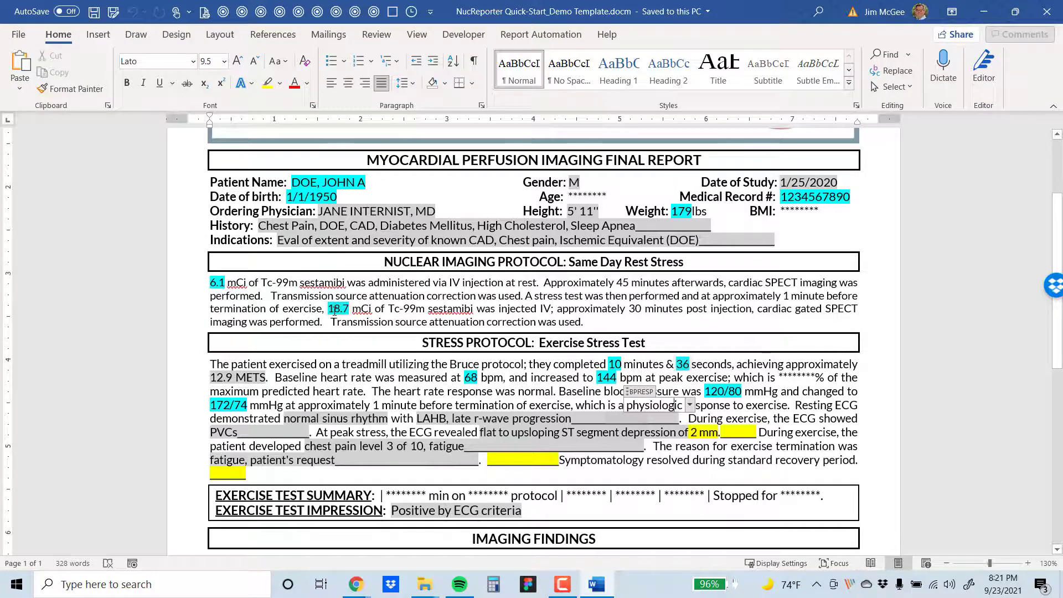
click(334, 311)
scroll(385, 372, down, 4)
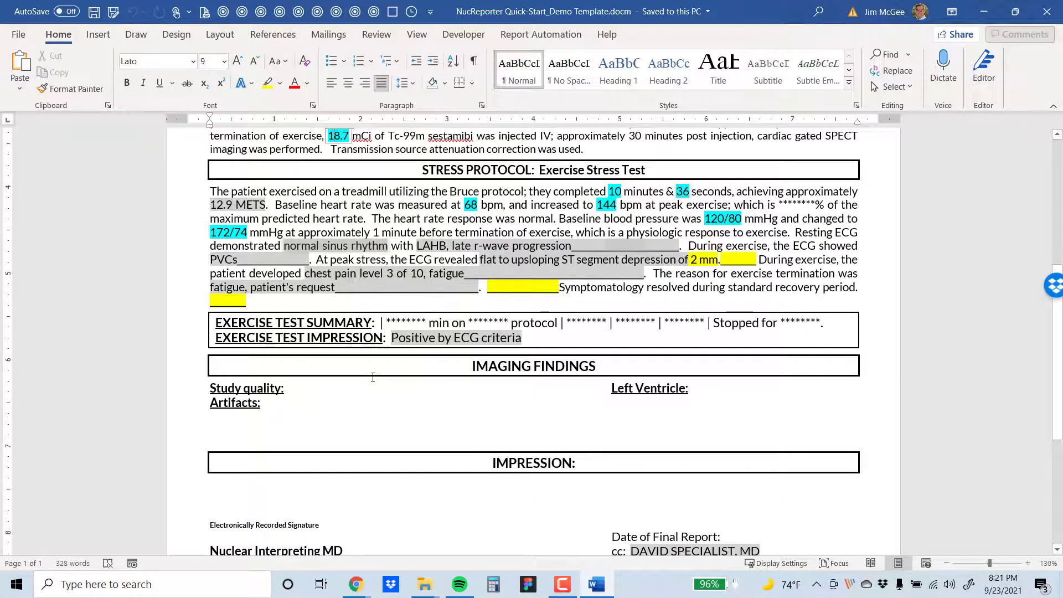
scroll(377, 374, down, 5)
scroll(383, 371, up, 10)
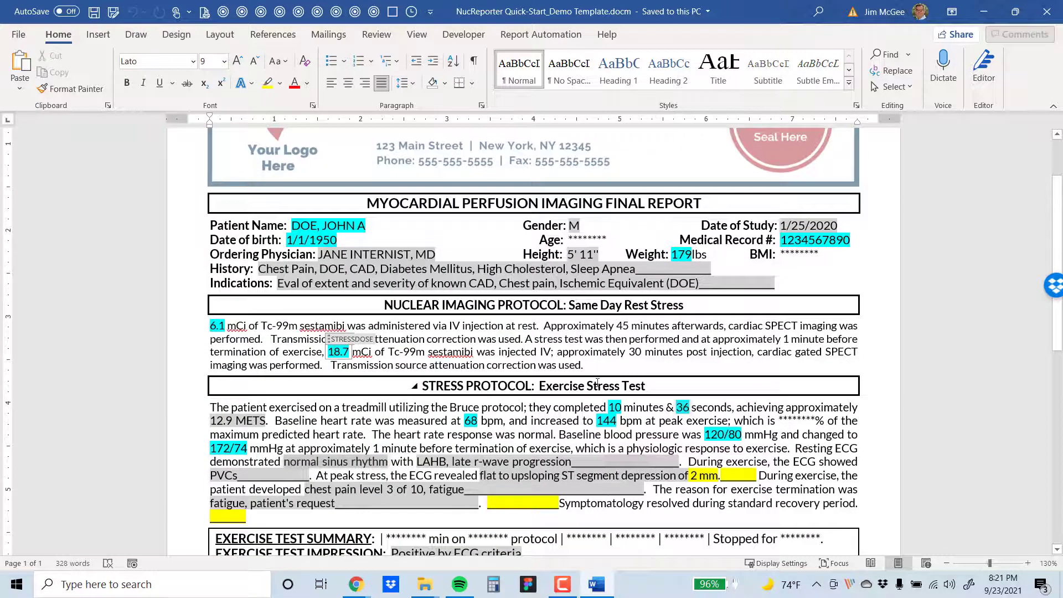
scroll(621, 371, down, 1)
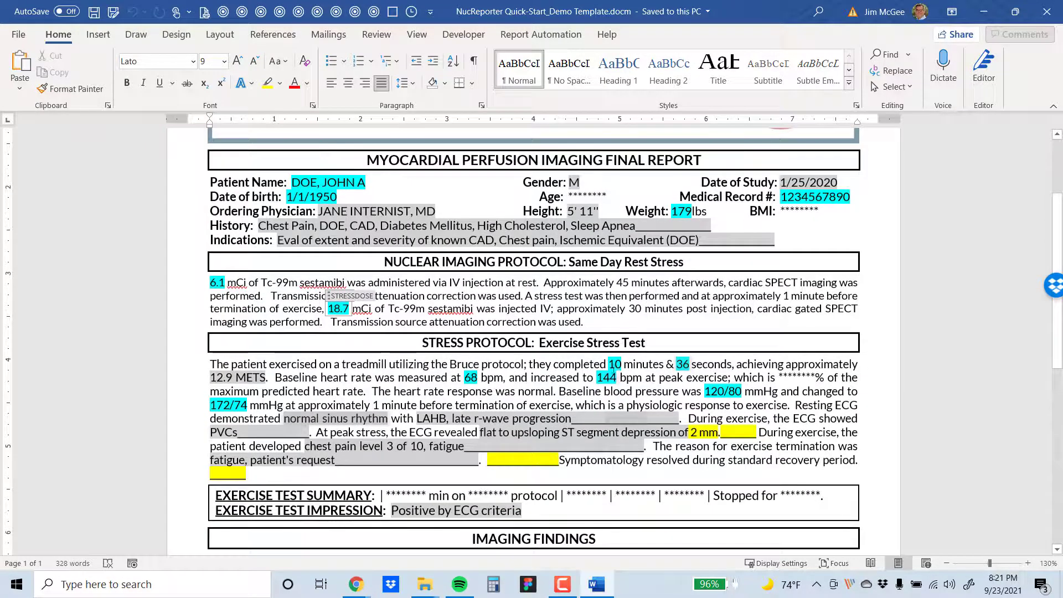
- Inspect the patient name and gender fields, and view the available choices for the first History entry
click(347, 183)
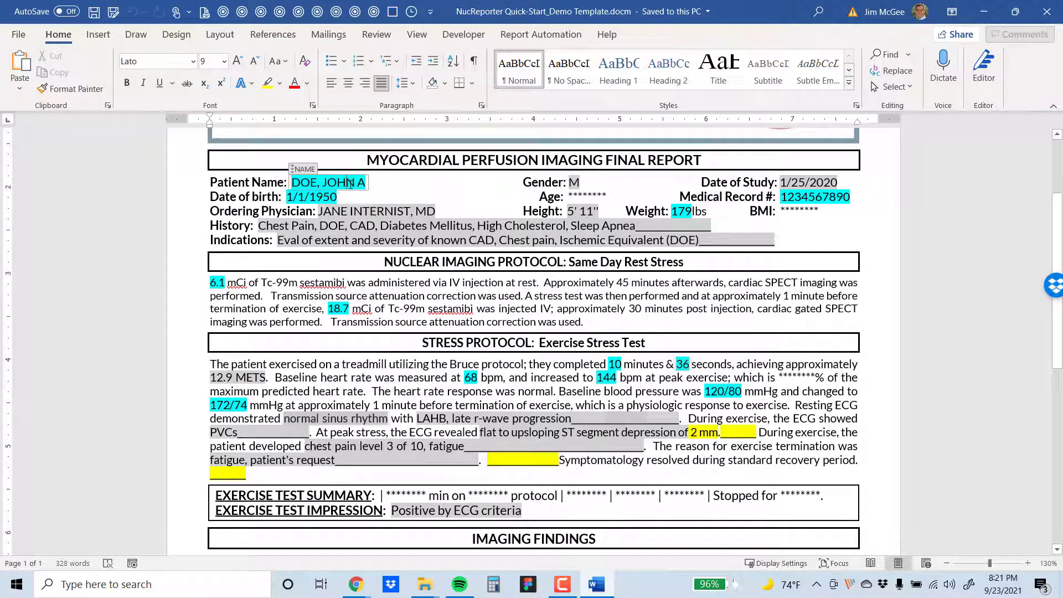
click(576, 184)
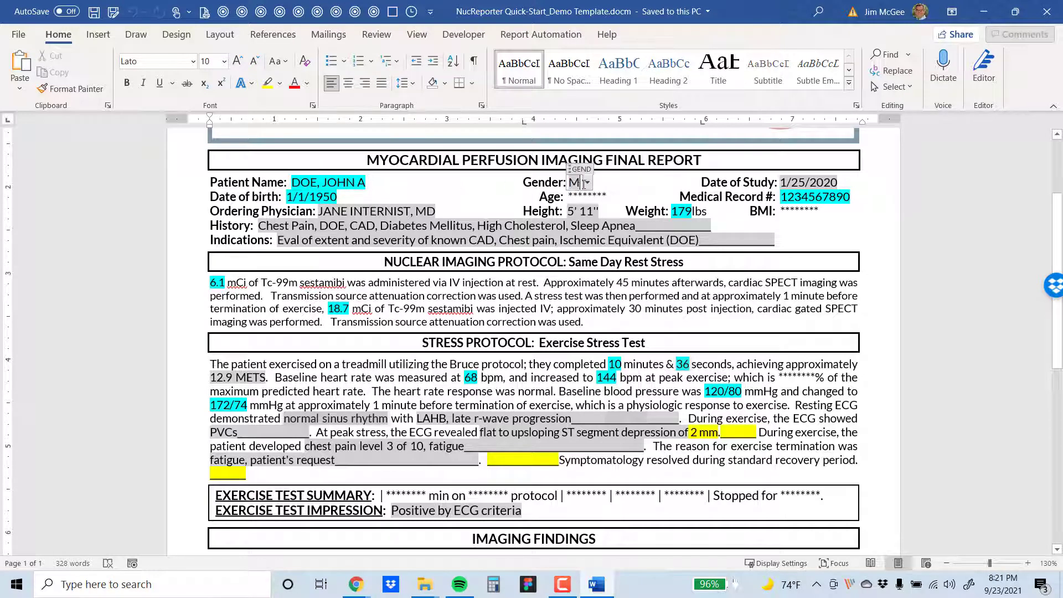
click(304, 225)
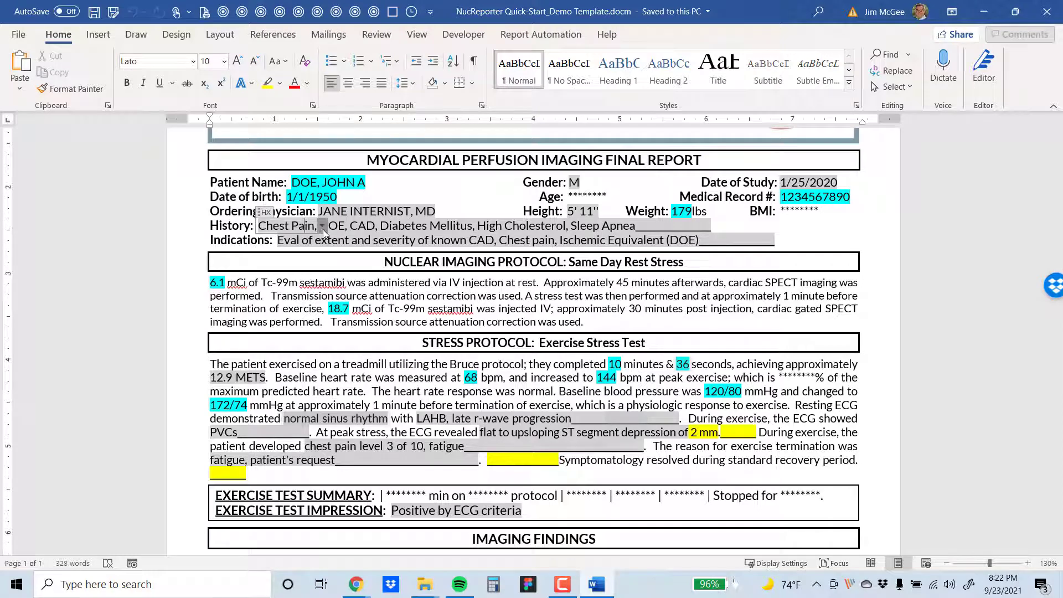
click(322, 227)
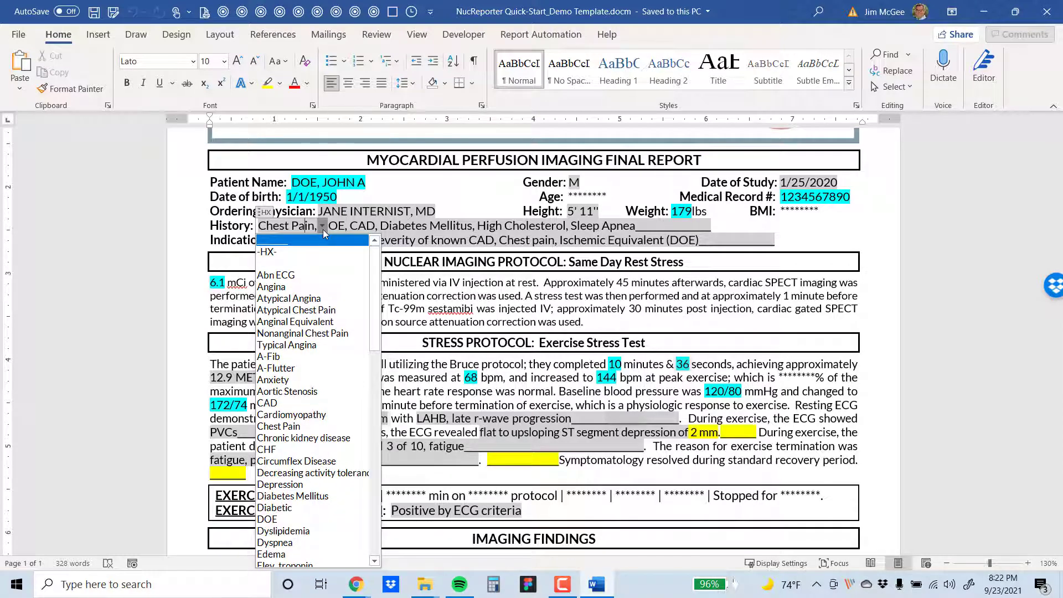
click(323, 230)
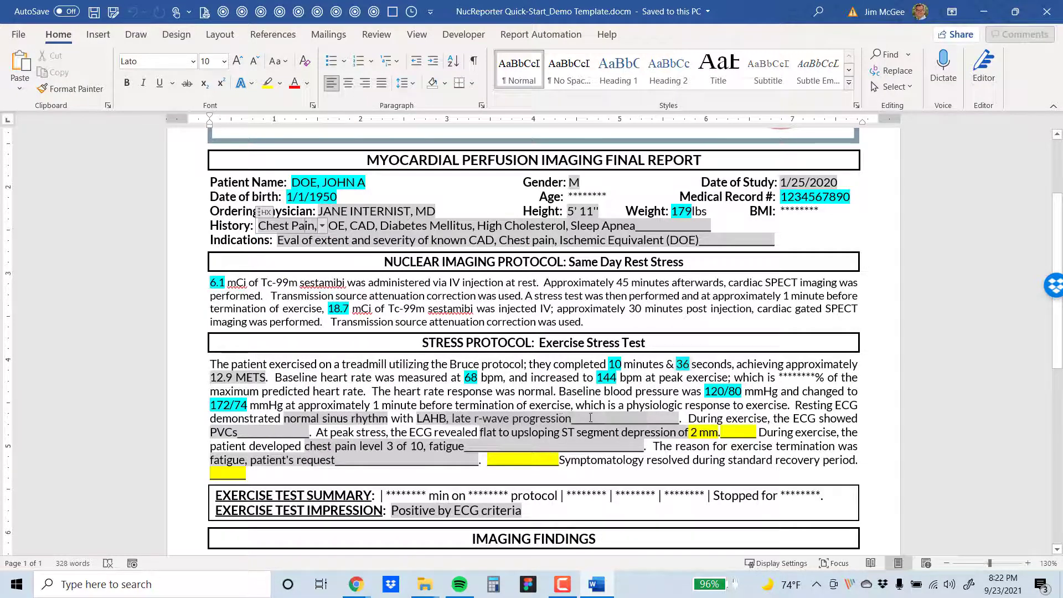
- View the available choices for the ST segment depression amount in the stress protocol paragraph
click(699, 438)
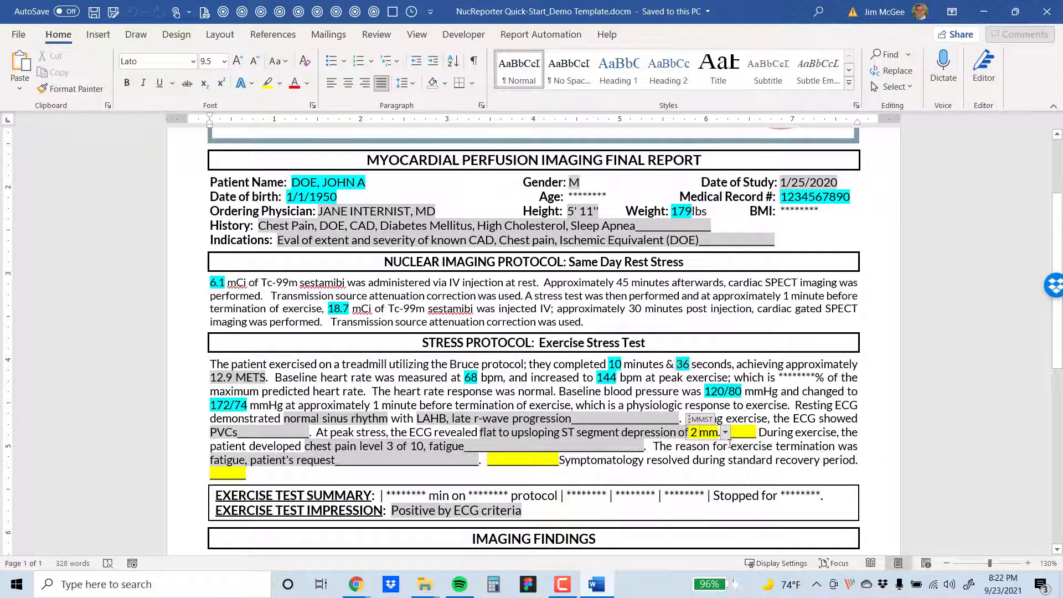
click(726, 434)
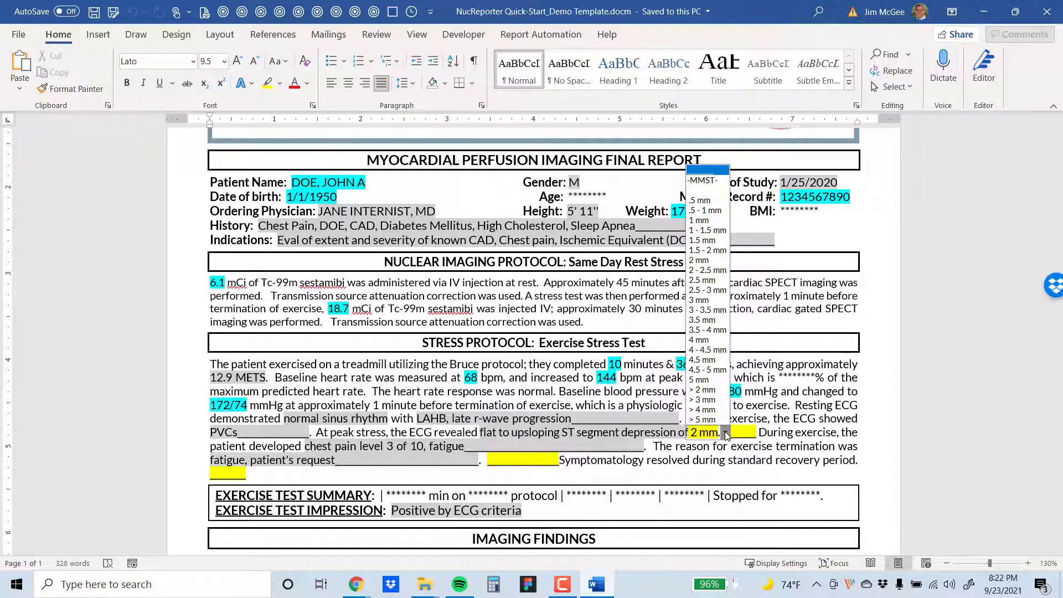
click(726, 433)
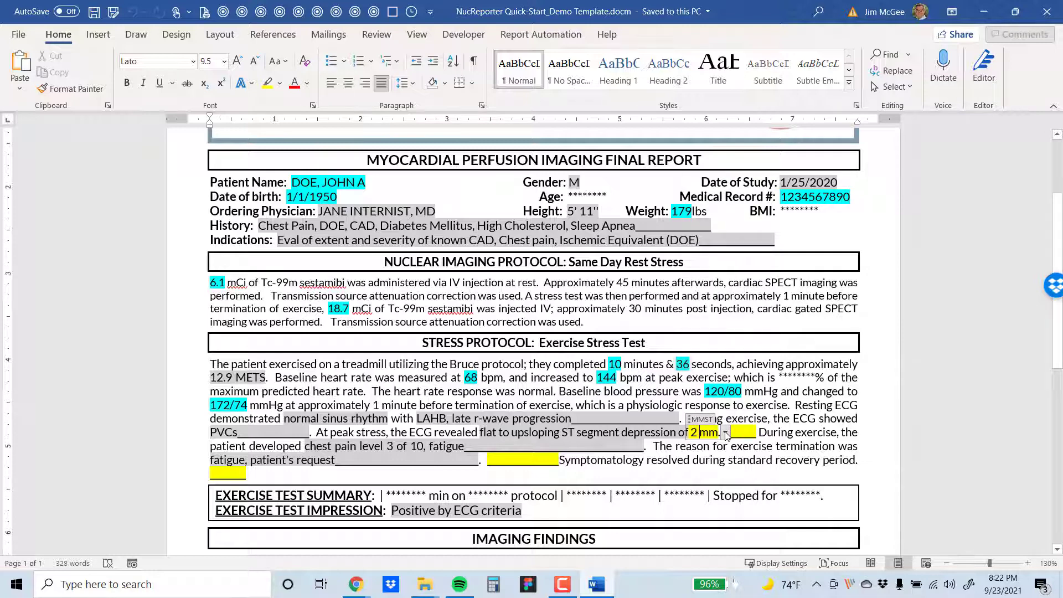
- Inspect the asterisk placeholders for chest pain and percent of maximum predicted heart rate, and highlight the exercise test summary and impression
scroll(609, 454, down, 1)
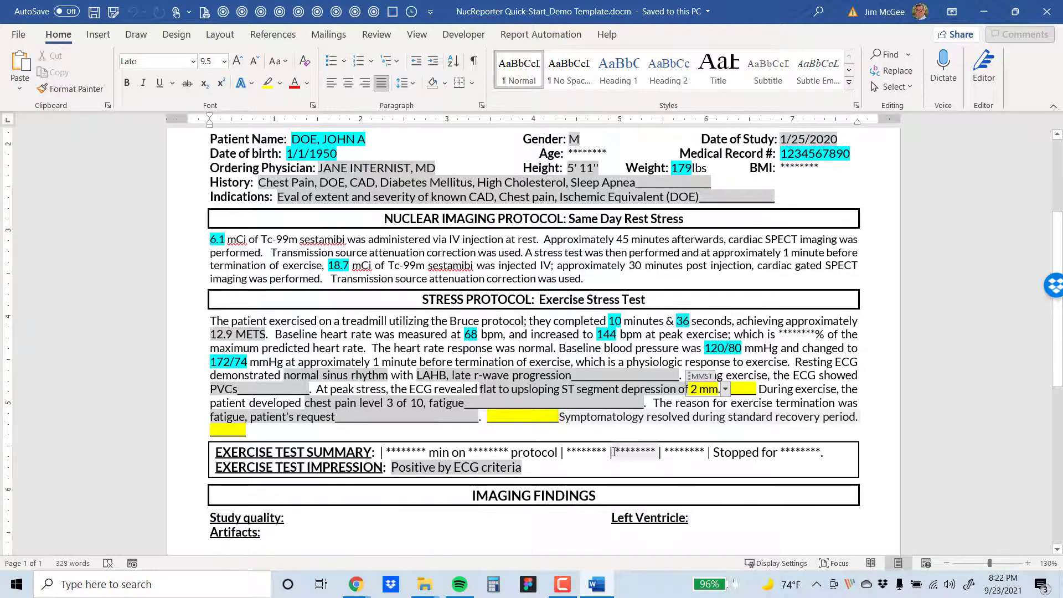
click(599, 453)
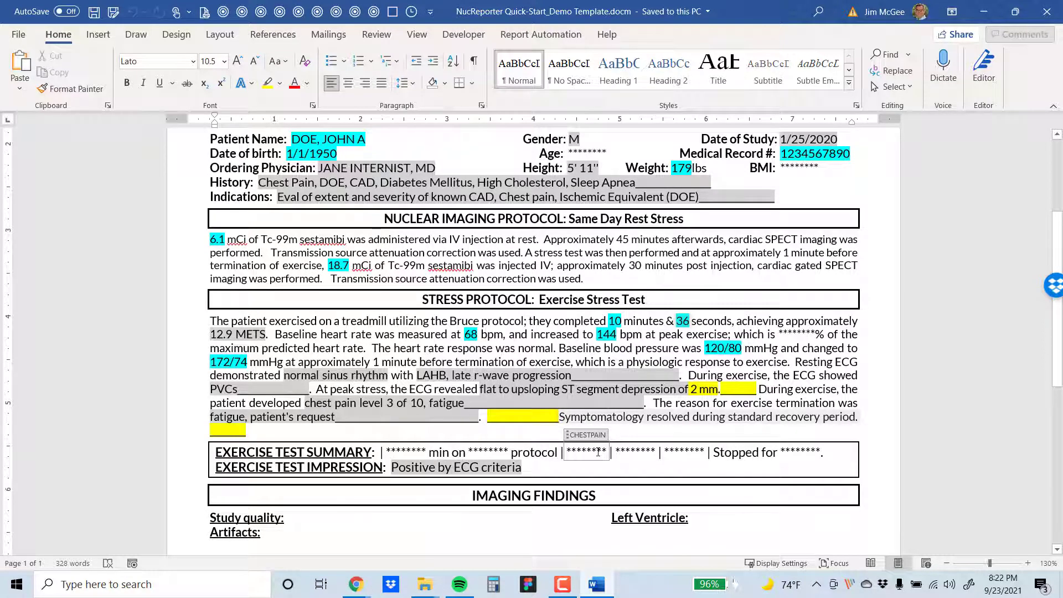
scroll(598, 453, up, 2)
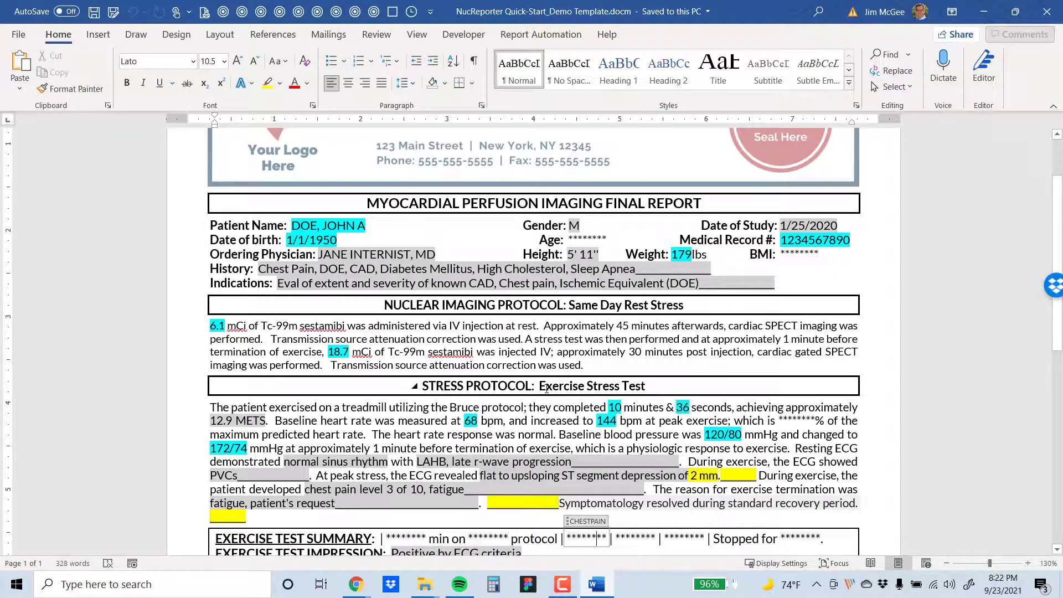
scroll(547, 387, down, 1)
click(810, 382)
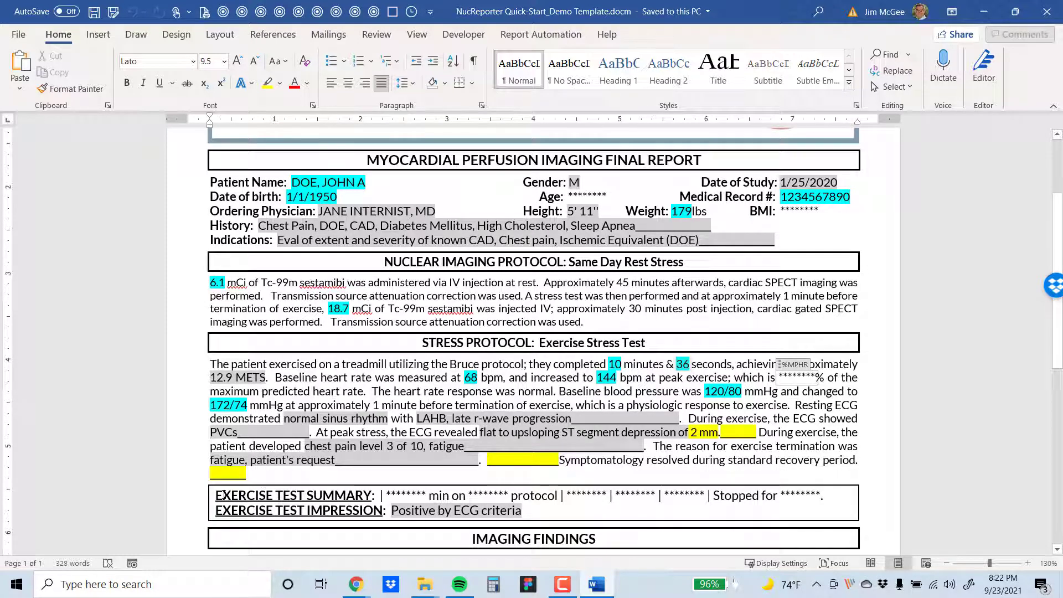
click(393, 495)
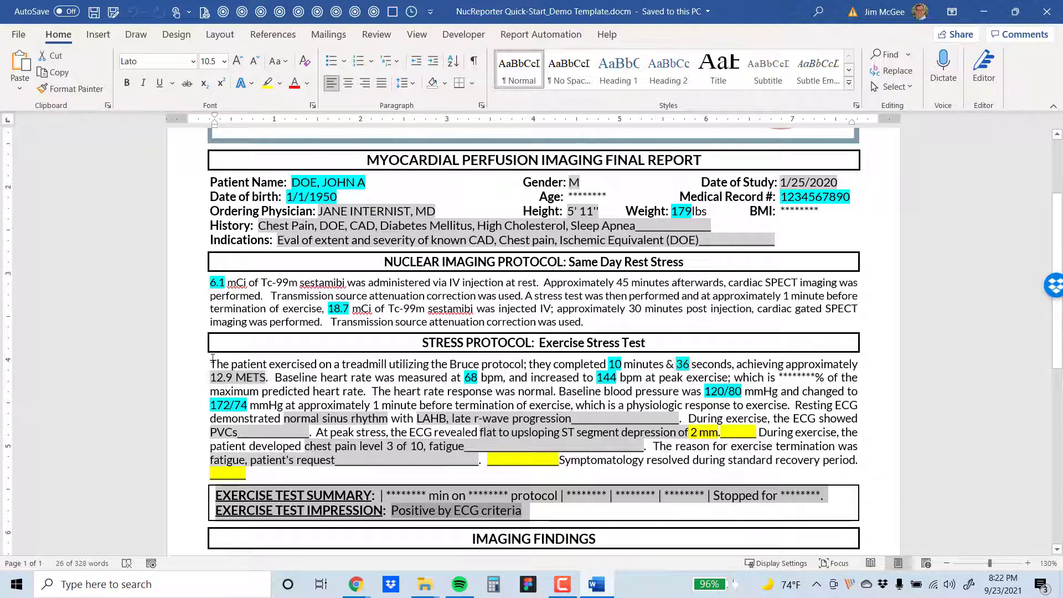
- Highlight the full stress protocol paragraph and examine it together with the exercise test summary and imaging sections
drag(213, 366, 812, 468)
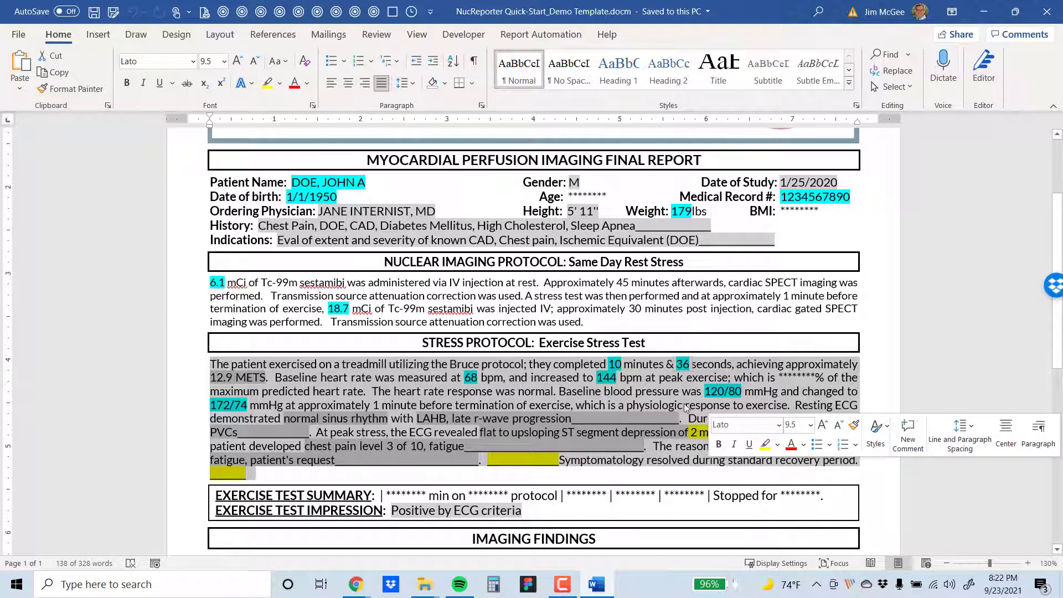
scroll(414, 411, down, 3)
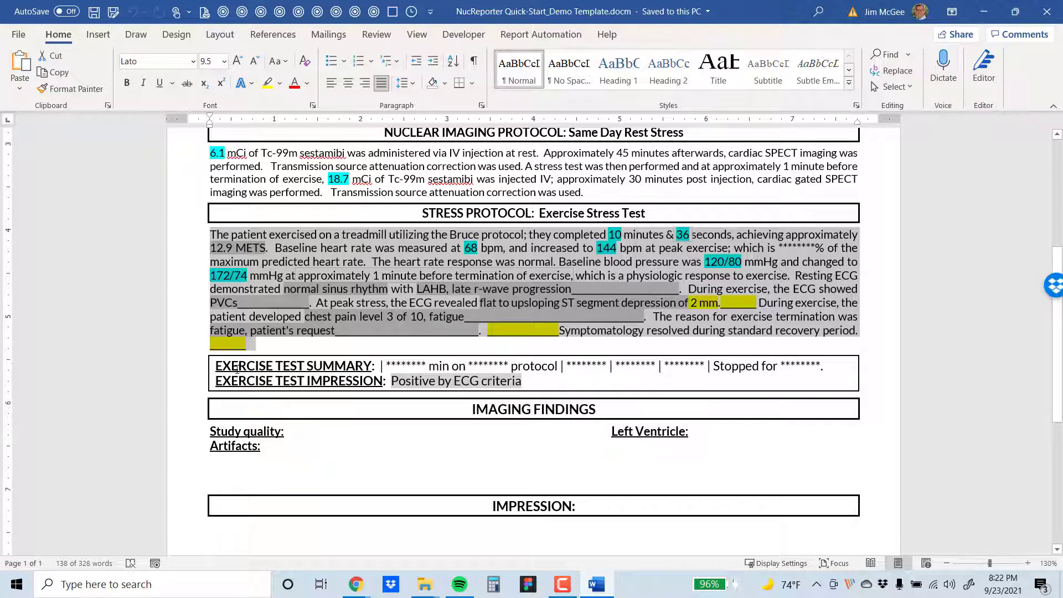
scroll(237, 369, up, 3)
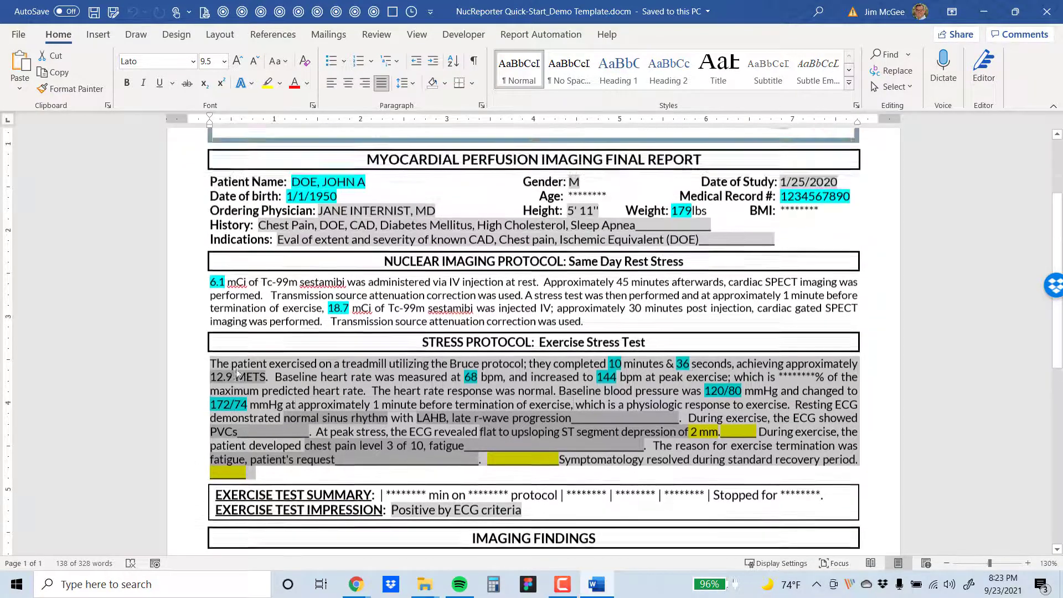
scroll(236, 372, up, 1)
click(273, 352)
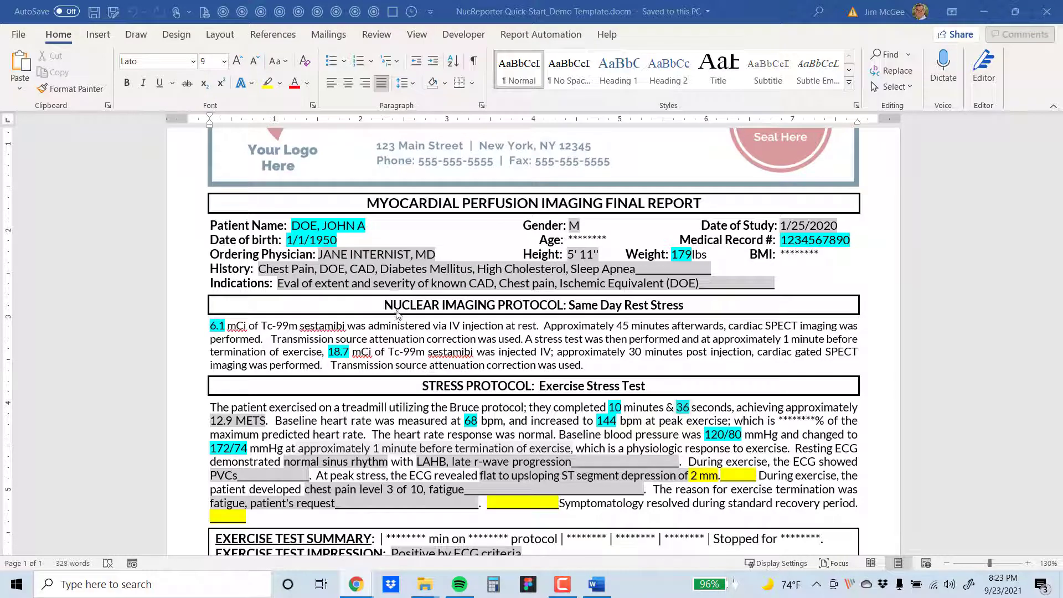
- Browse the full list of available choices for the Chest Pain entry in History and close it without changing the entry
click(309, 268)
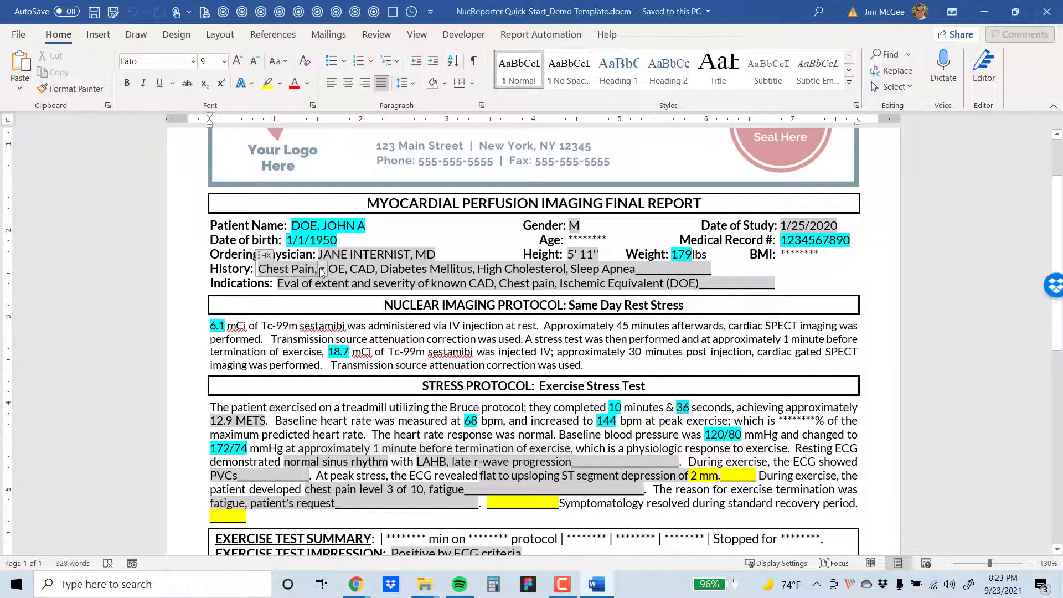
click(324, 271)
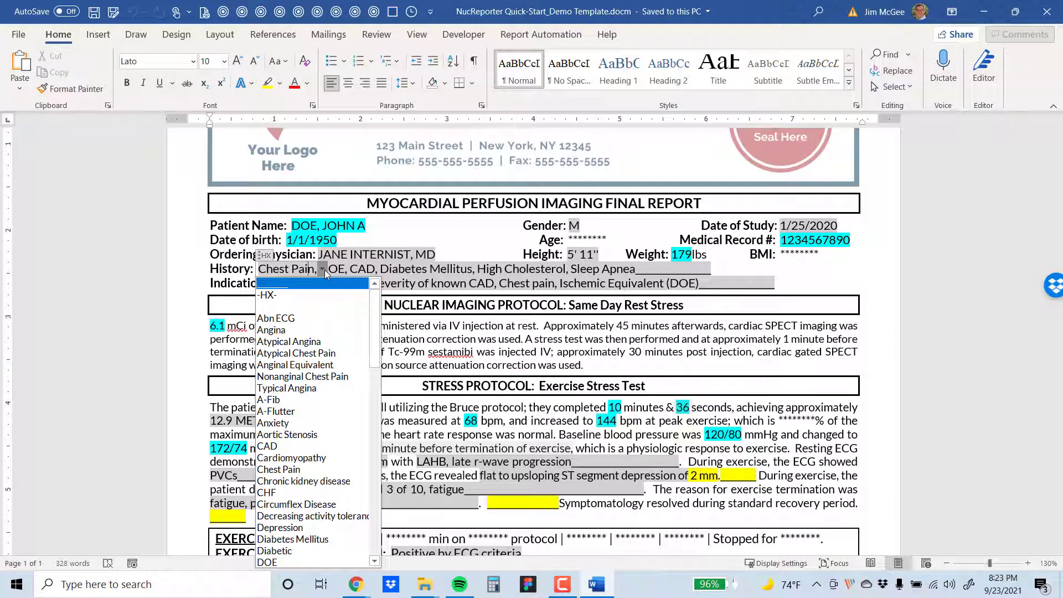
scroll(327, 360, down, 15)
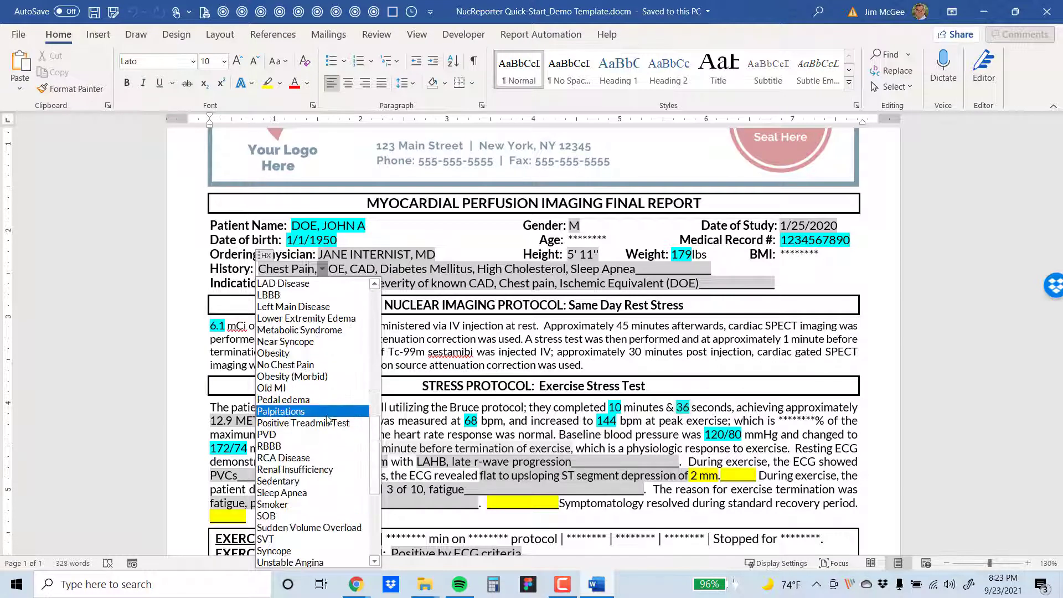
scroll(327, 421, down, 1)
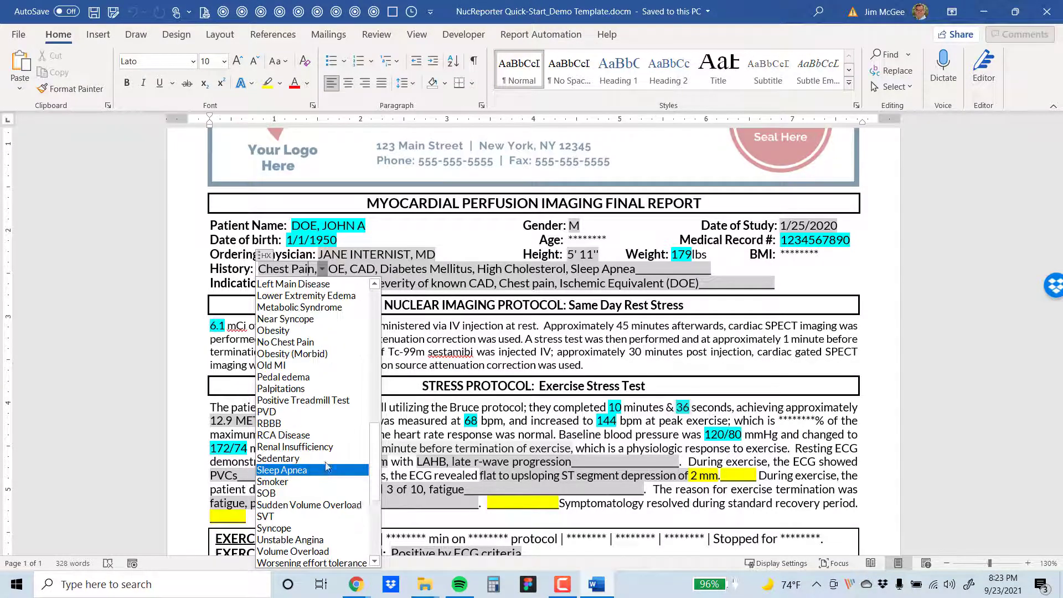
scroll(326, 421, up, 10)
click(322, 270)
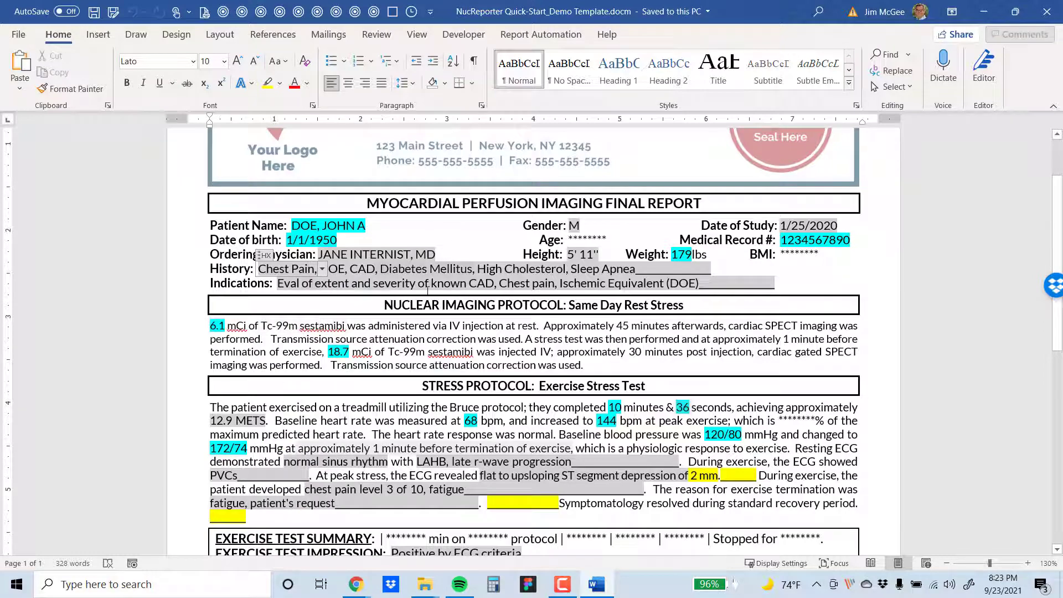
- Show the report automation commands and highlight the report from the patient name through the exercise test impression
scroll(427, 288, up, 3)
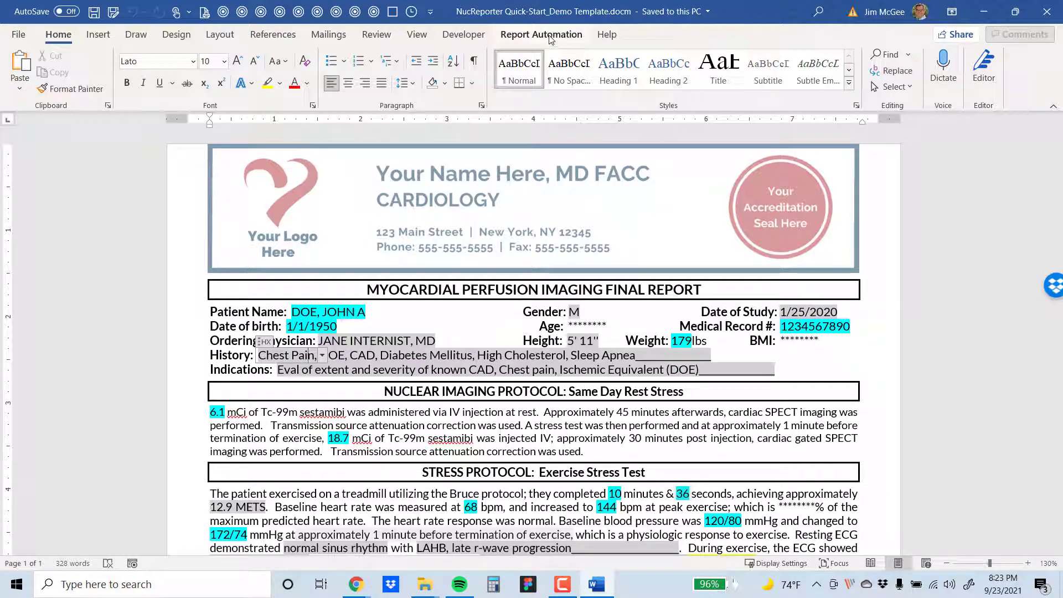
click(551, 37)
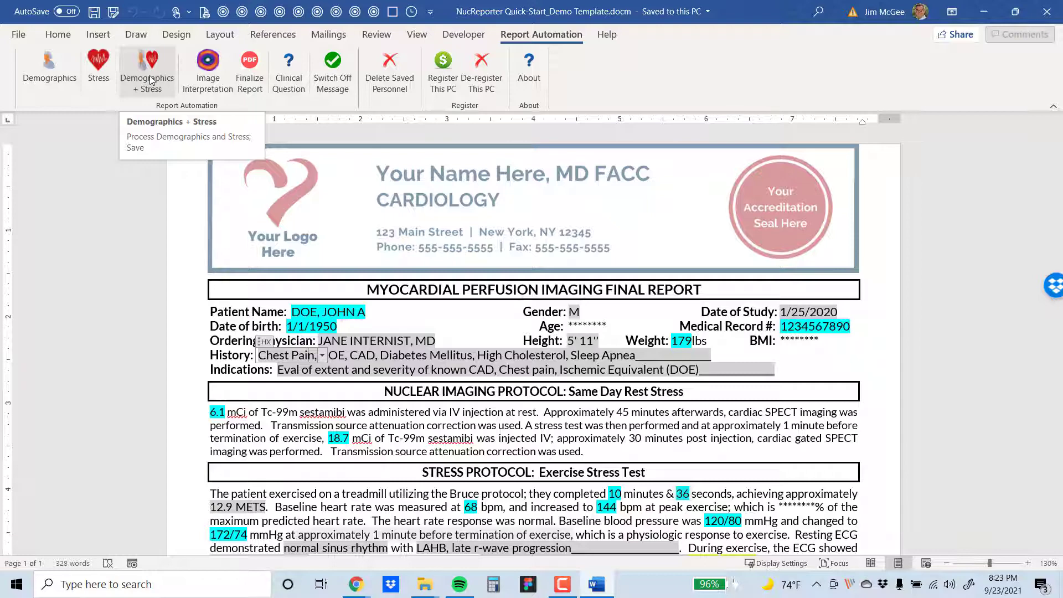
scroll(191, 341, down, 3)
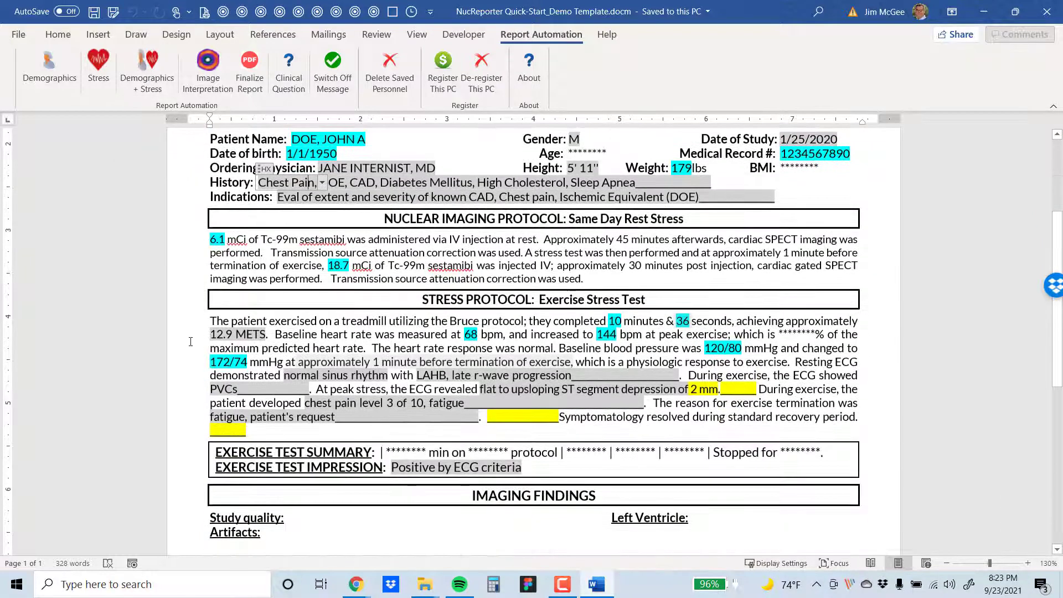
scroll(191, 341, up, 1)
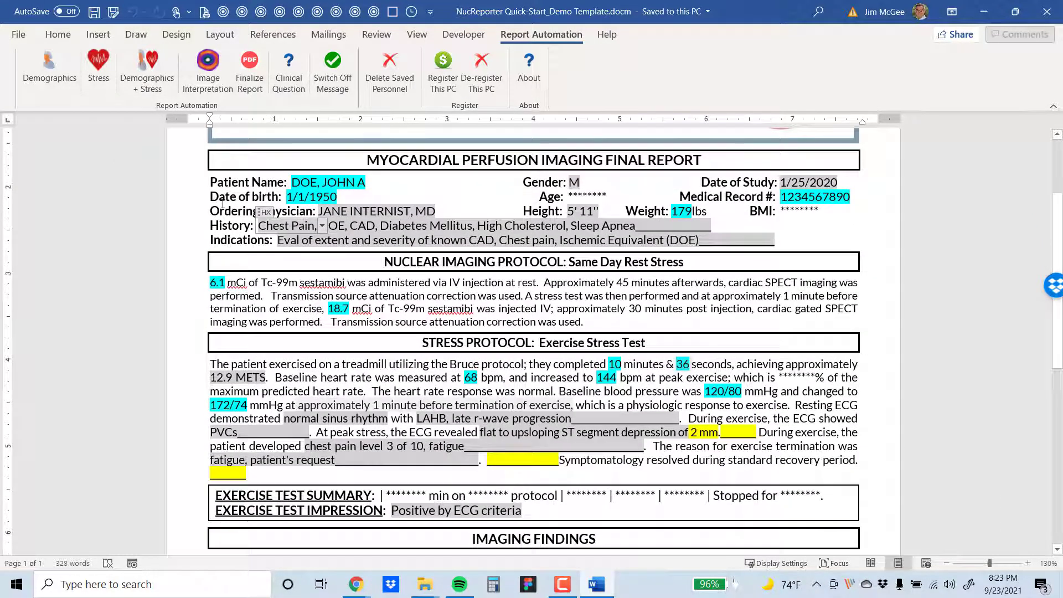
mouse_move(212, 181)
mouse_down()
mouse_move(477, 244)
mouse_move(548, 287)
mouse_move(609, 379)
mouse_move(629, 446)
mouse_up()
drag(660, 505, 660, 505)
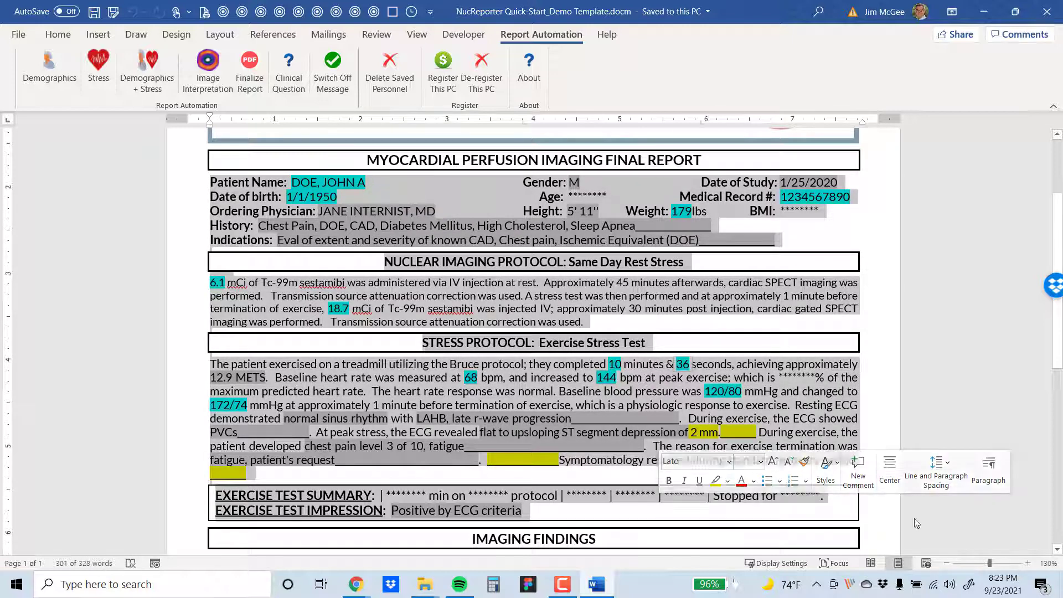
- Set the document zoom to 120% and clear the text highlight
click(948, 564)
click(947, 564)
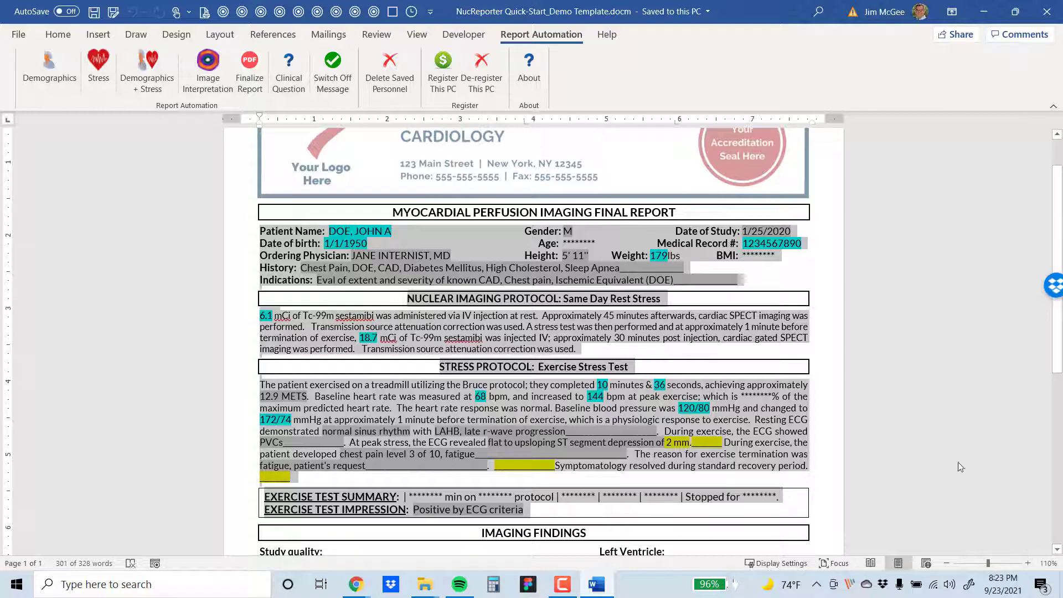
click(1028, 564)
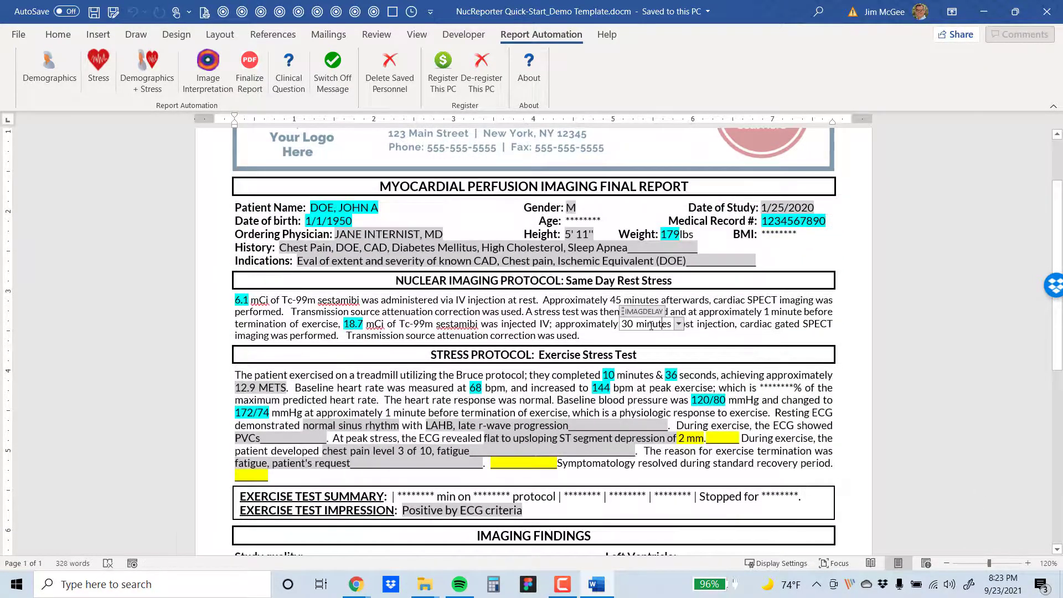
click(645, 323)
- Highlight the demographics, imaging protocol, stress protocol and exercise test sections that Demographics + Stress covers, and clear the highlight
scroll(563, 331, up, 1)
scroll(563, 331, up, 1)
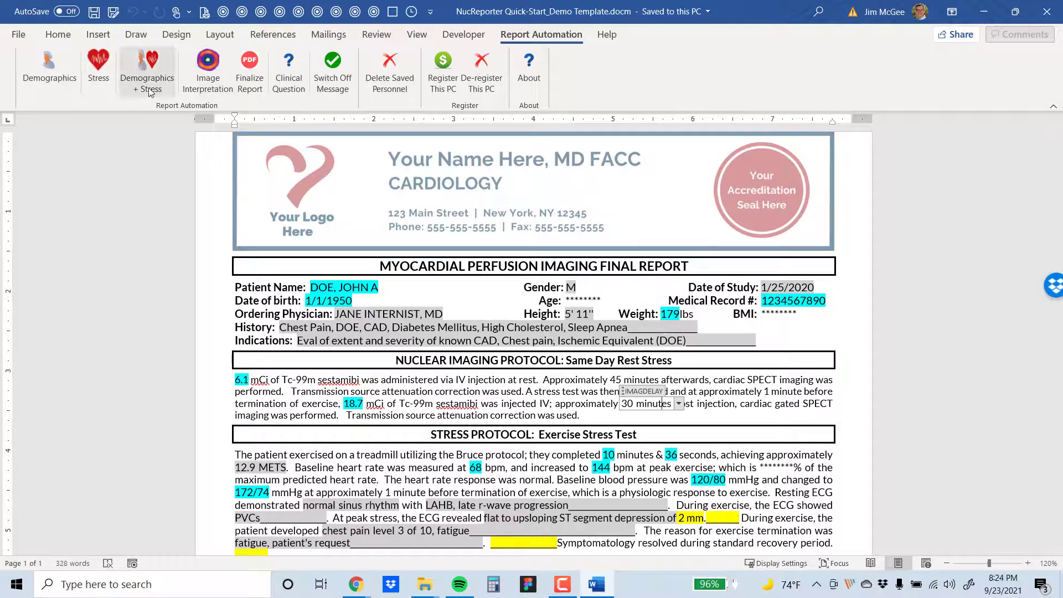
scroll(237, 203, down, 2)
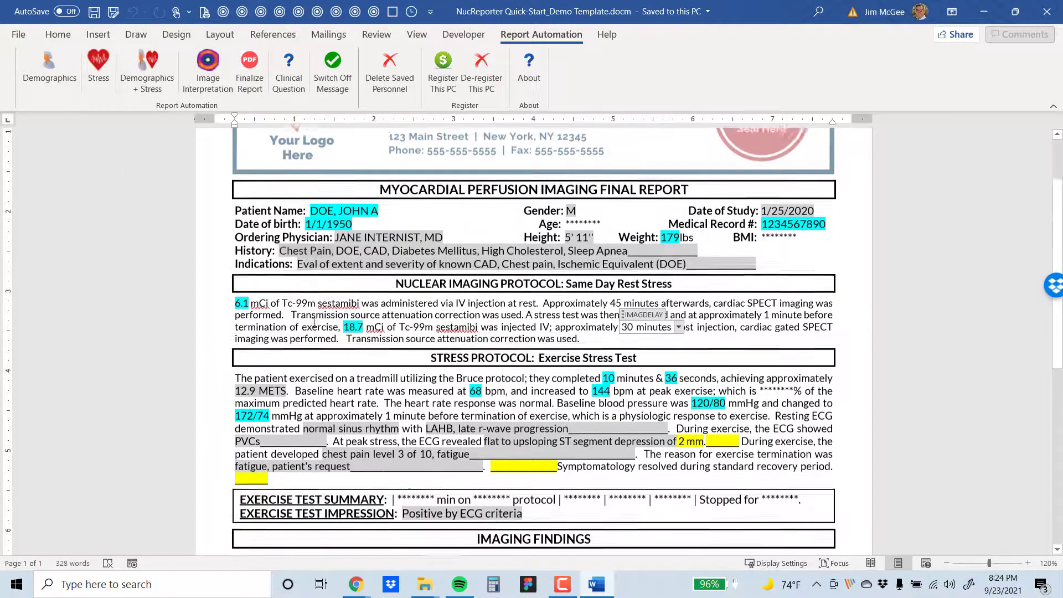
drag(236, 209, 534, 509)
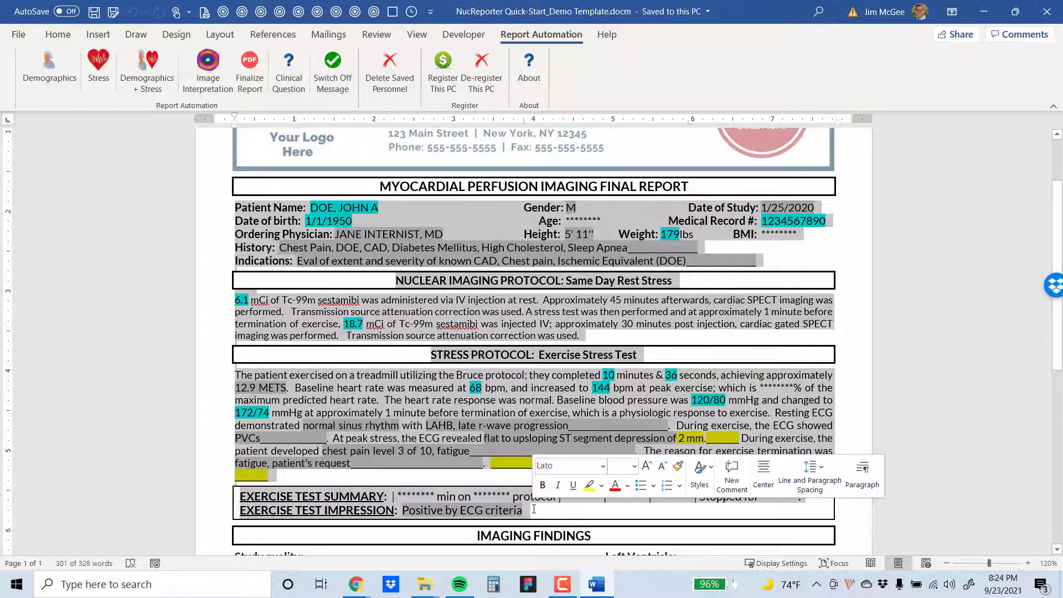
click(552, 380)
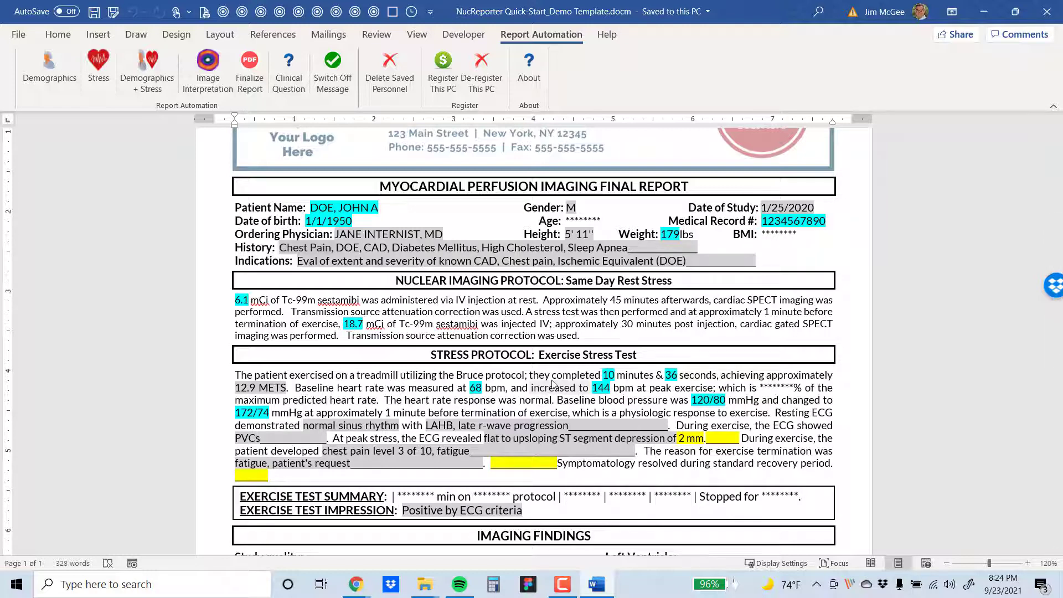
- Inspect the automatic Age and BMI fields and the asterisk placeholders in the exercise test summary
scroll(587, 371, up, 1)
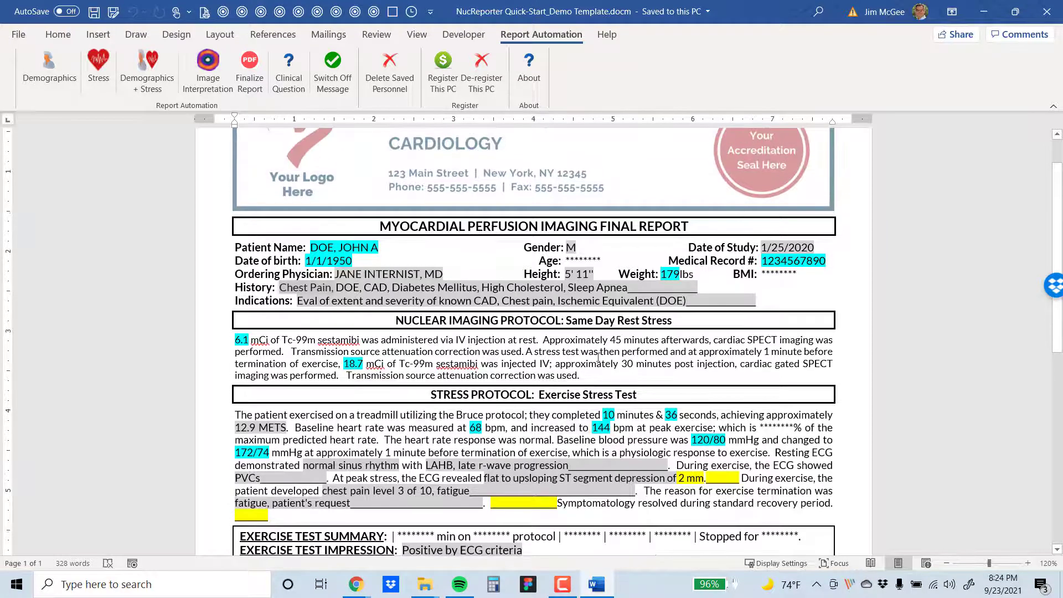
click(586, 261)
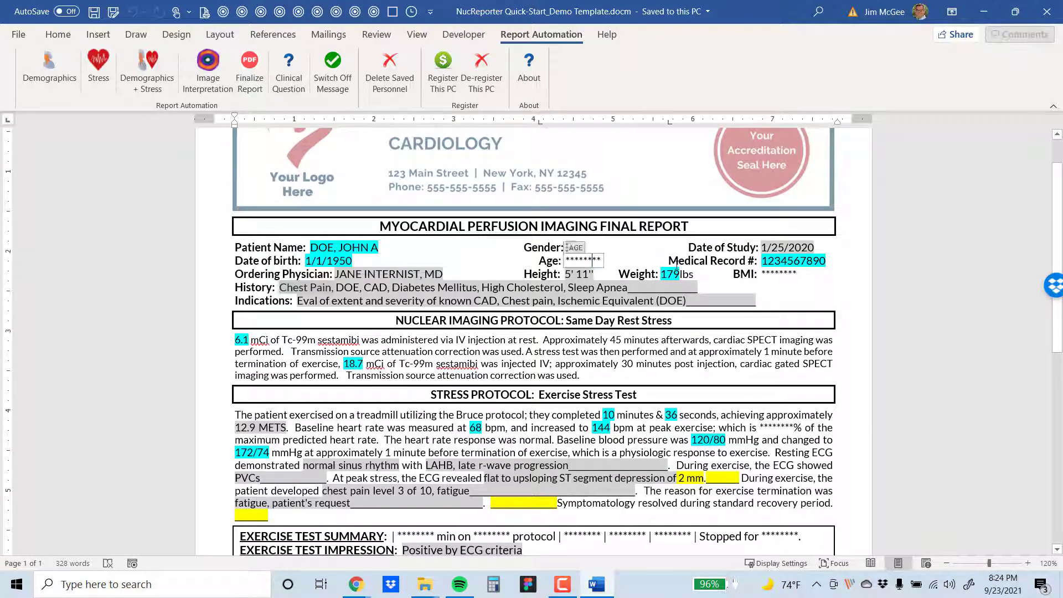
click(774, 274)
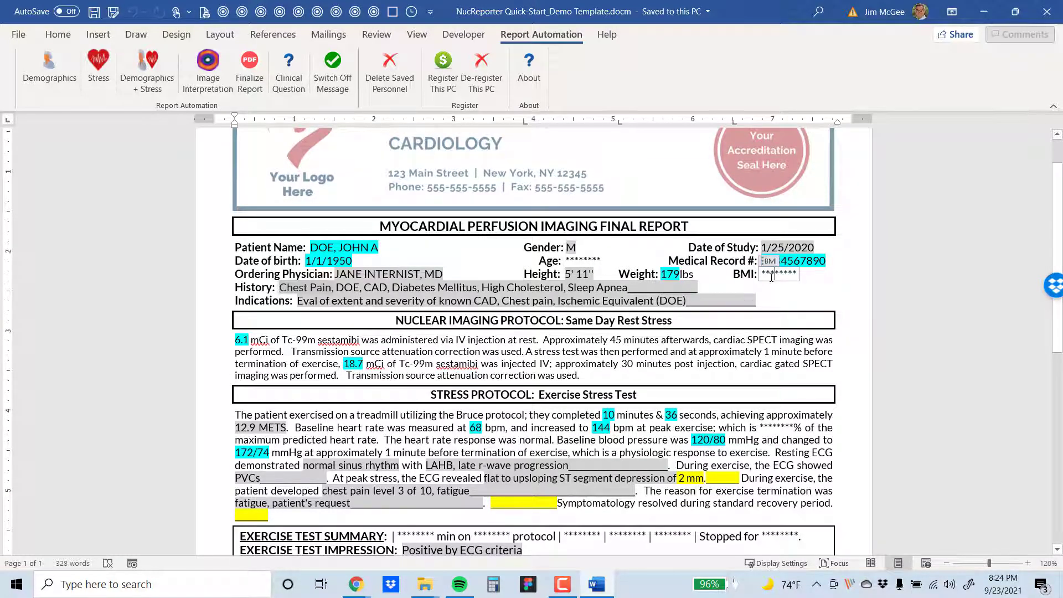
scroll(744, 334, down, 3)
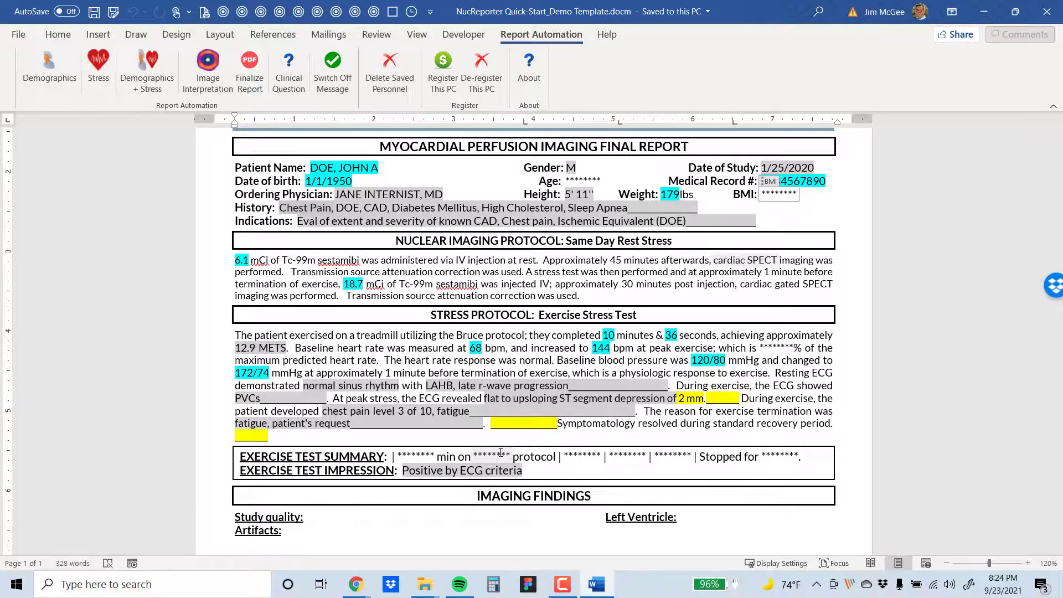
scroll(501, 453, up, 3)
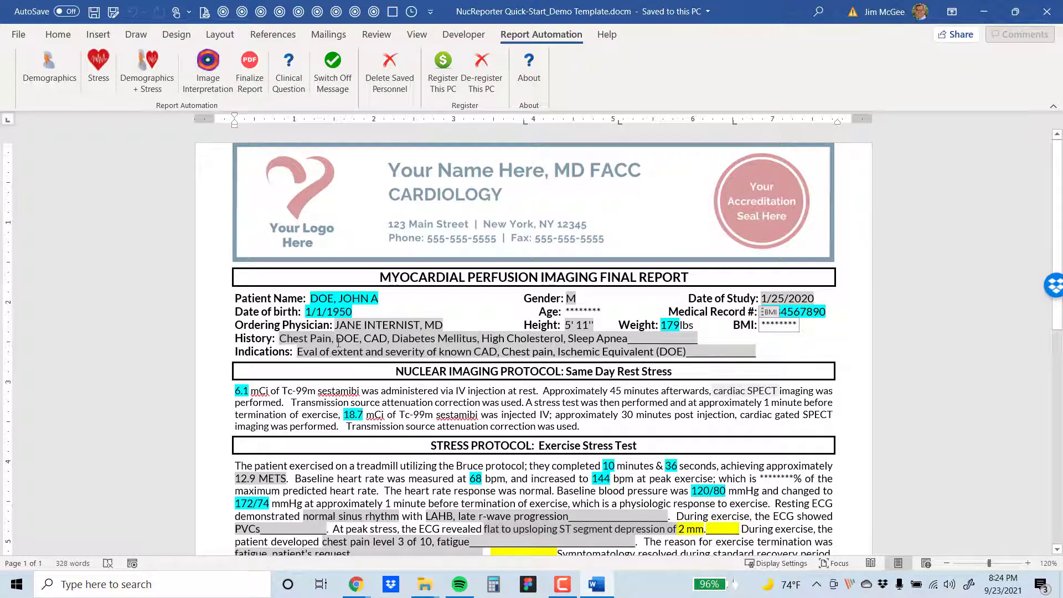
- Process the Demographics + Stress data with error checking and create the report
click(147, 75)
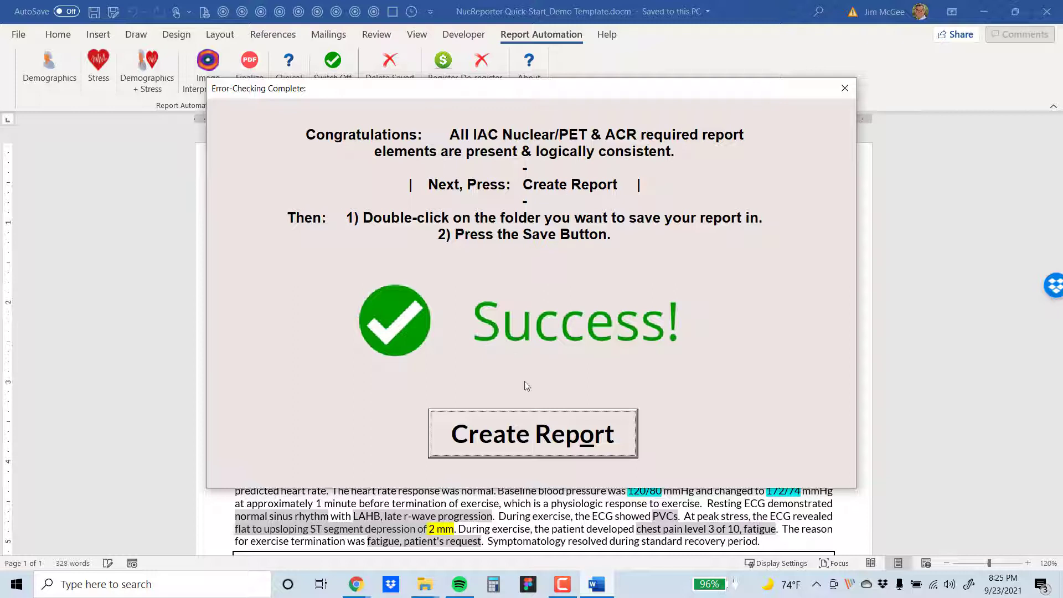
click(533, 436)
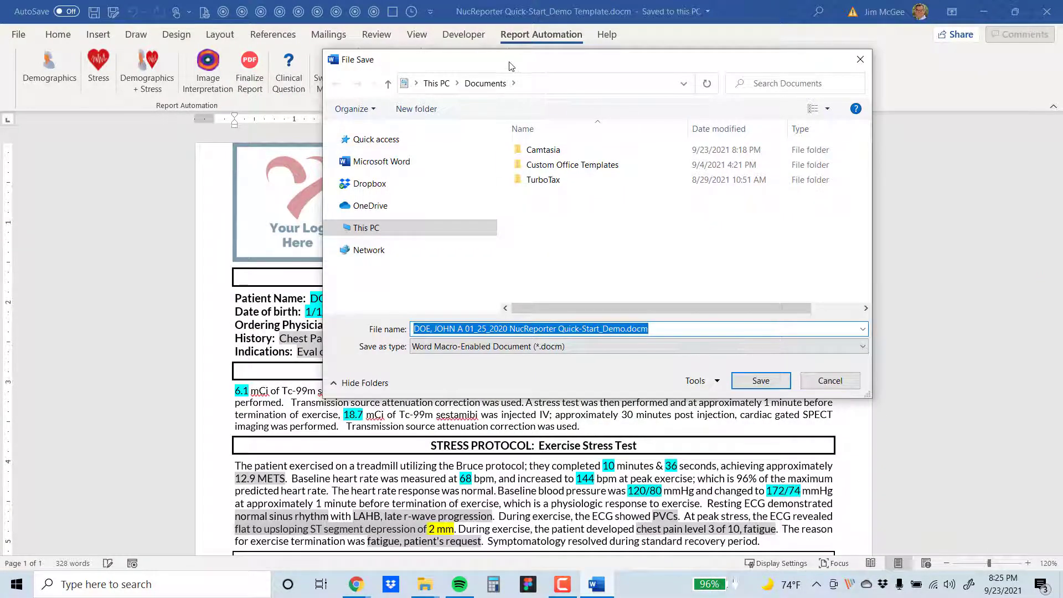
- Choose the Desktop folder under This PC as the save location for the report
drag(511, 63, 355, 84)
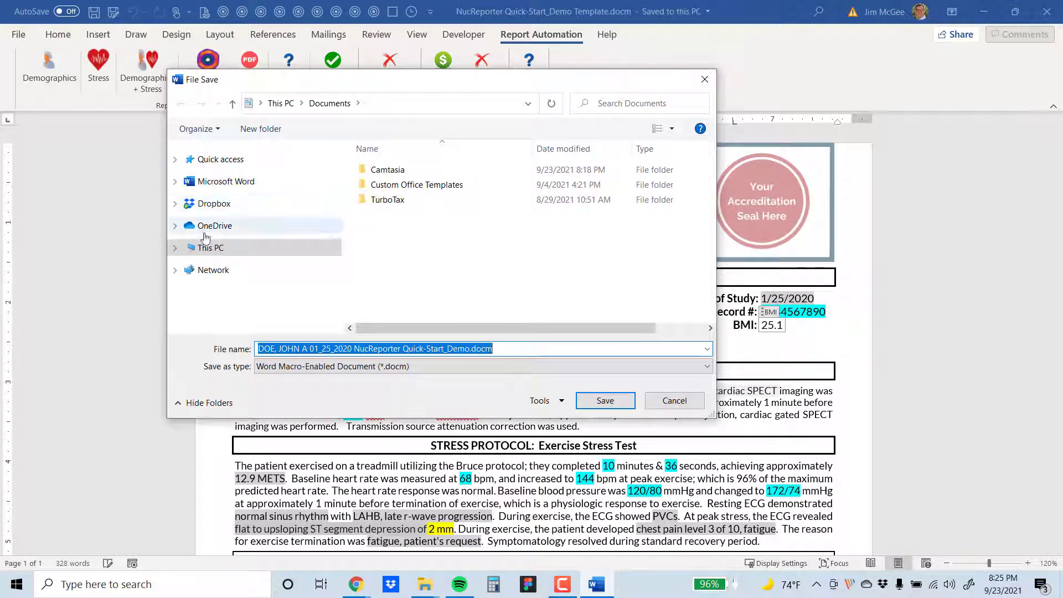
click(209, 250)
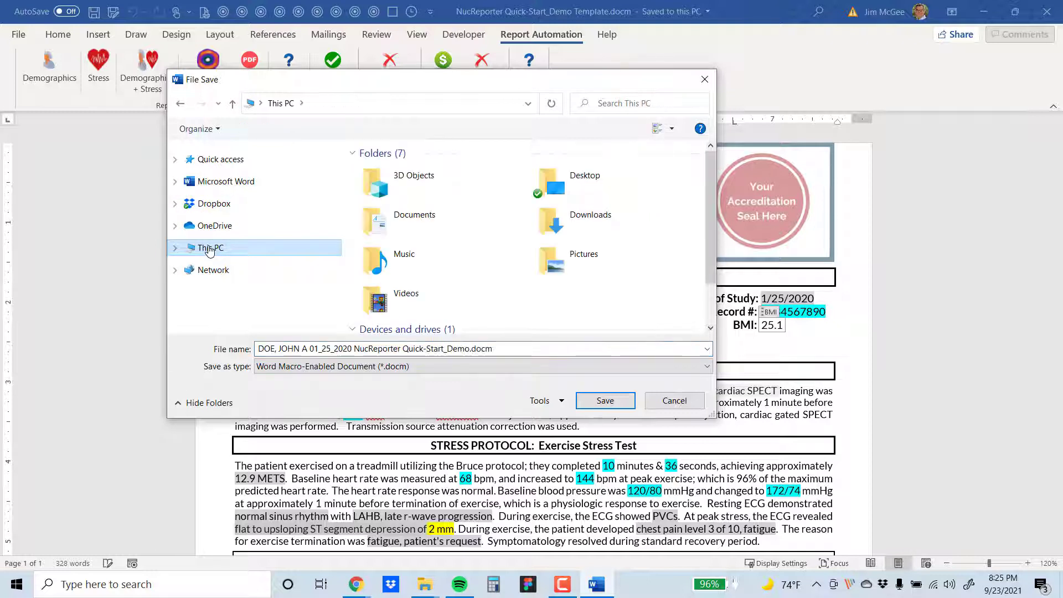
click(578, 194)
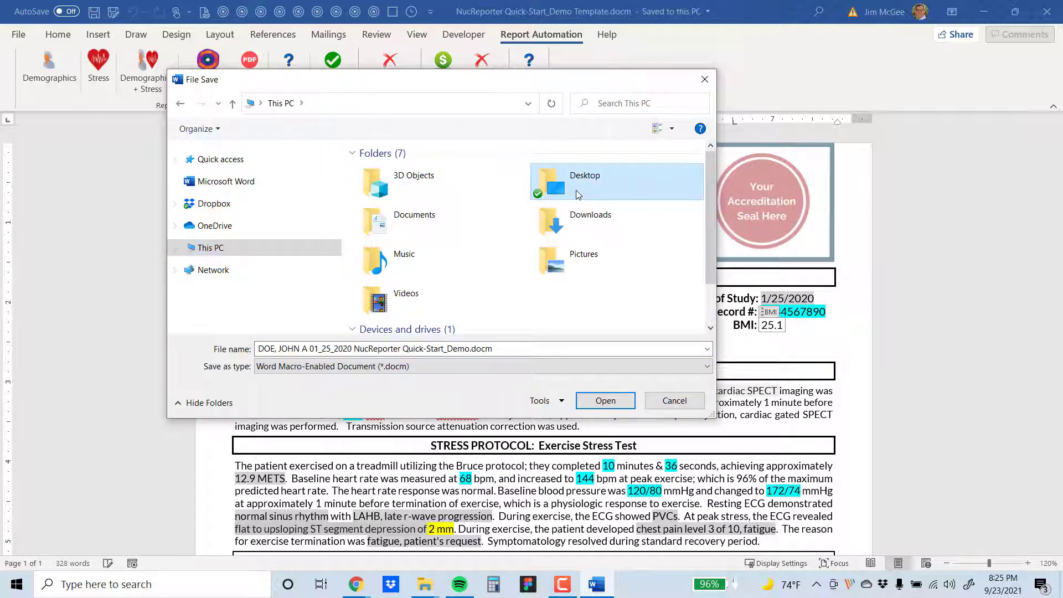
double_click(578, 194)
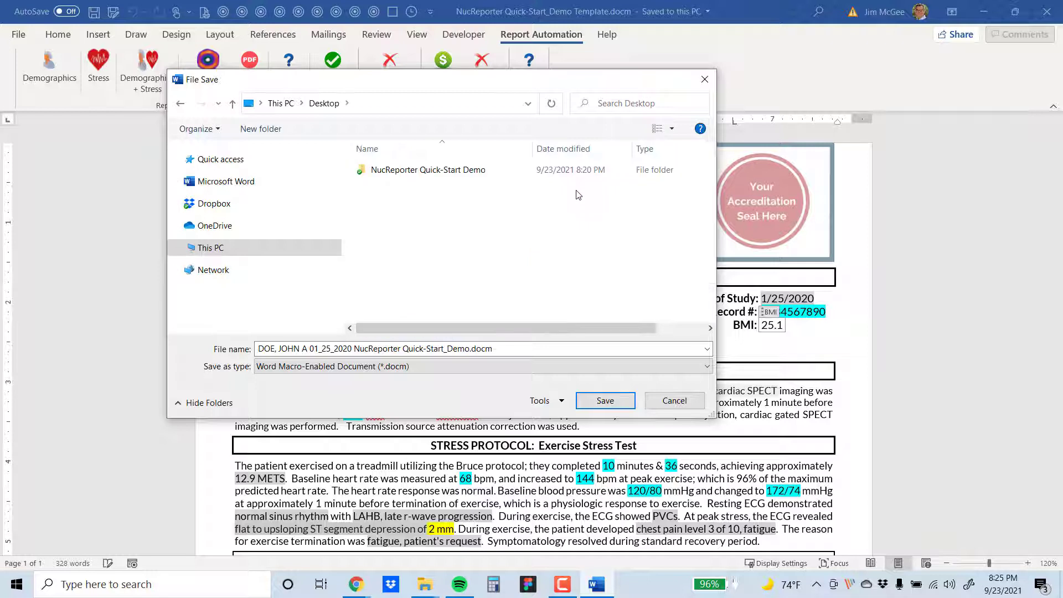
click(216, 258)
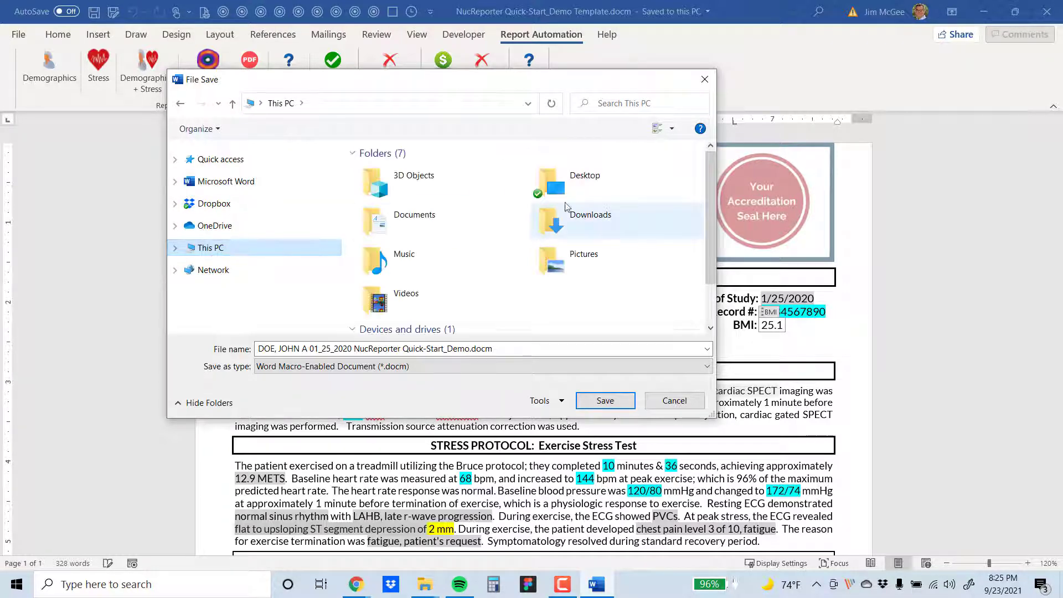
double_click(569, 195)
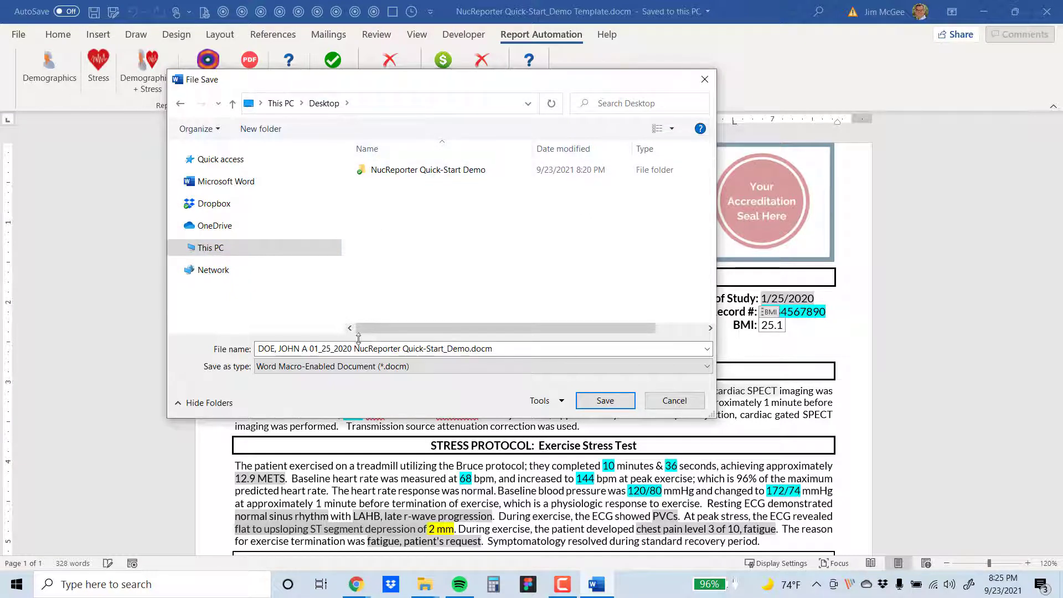
- Check the study date and template name parts of the suggested file name and save the report as a macro-enabled document
click(261, 349)
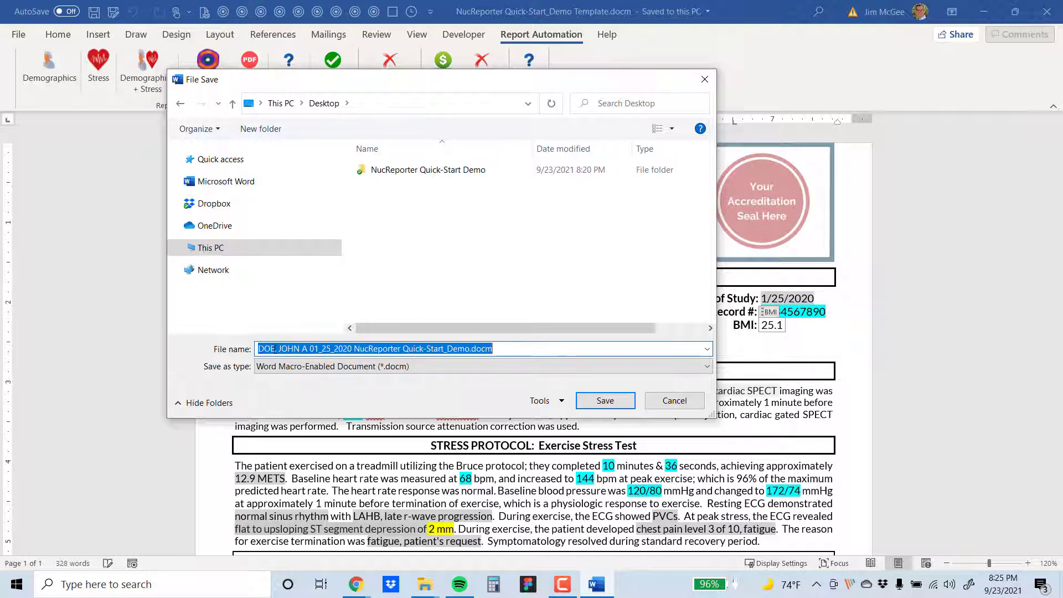
click(308, 349)
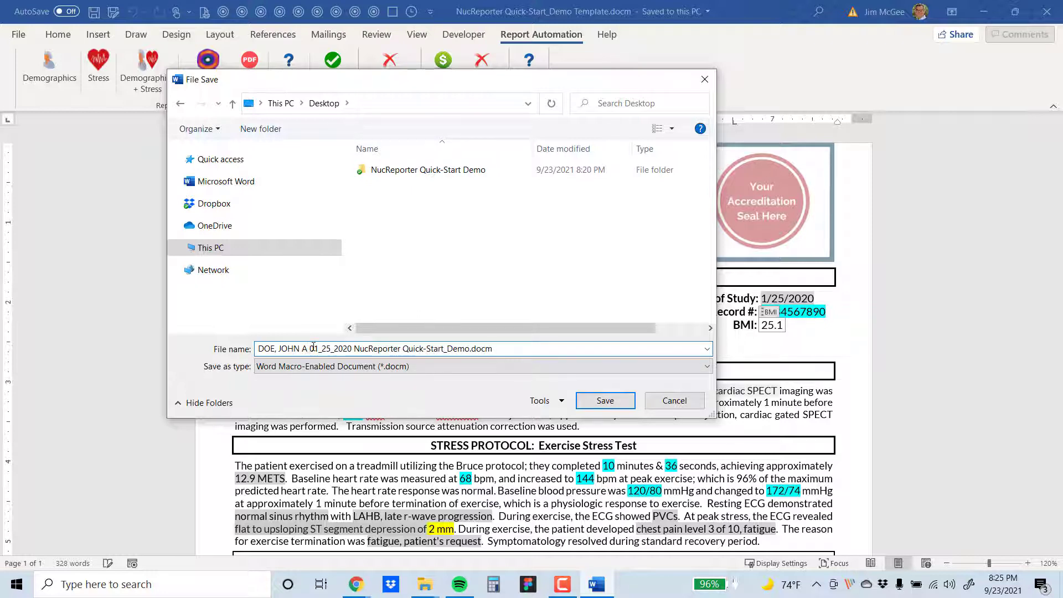
drag(311, 348, 354, 349)
drag(355, 349, 472, 349)
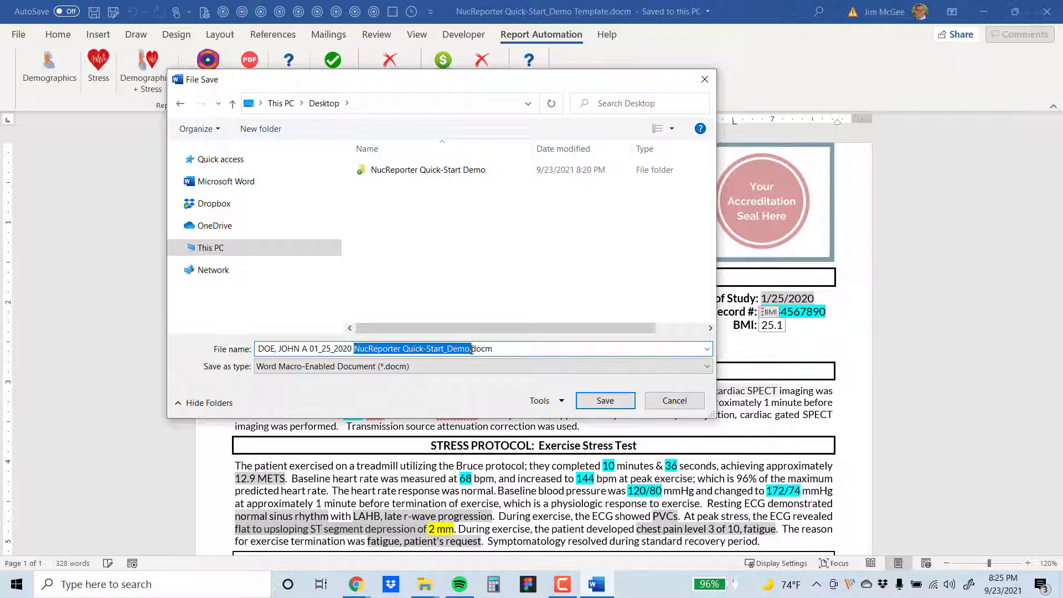
click(411, 349)
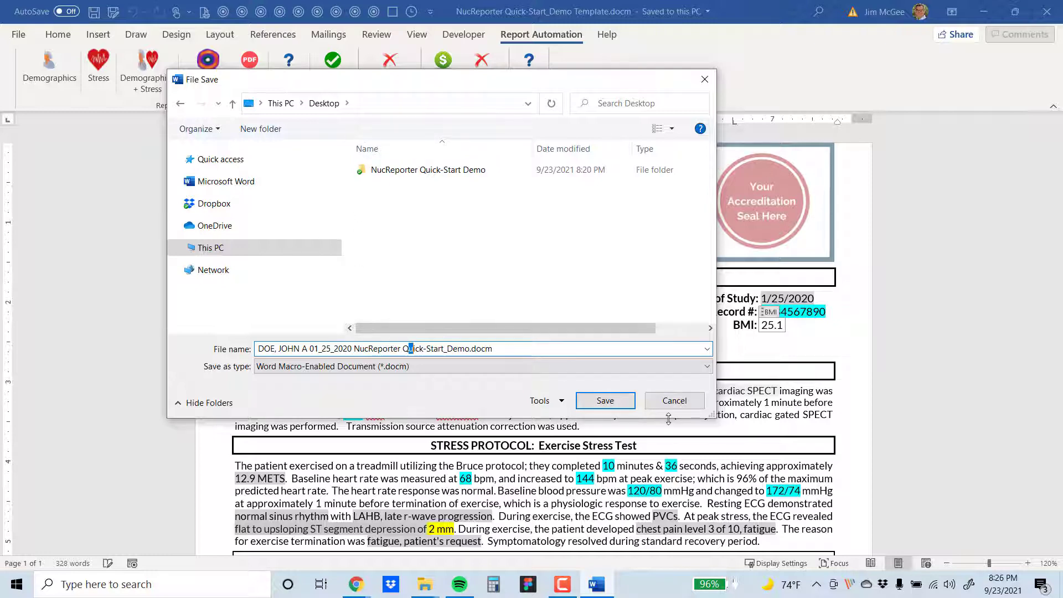
click(609, 402)
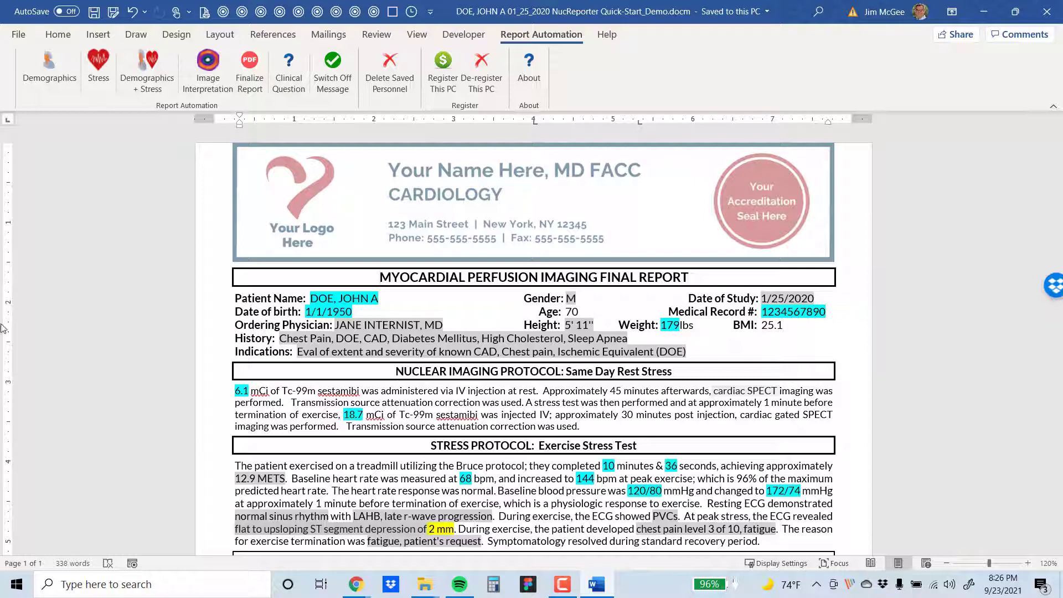
- Review the report's demographics, nuclear imaging protocol, stress protocol and exercise test summary
scroll(536, 410, down, 3)
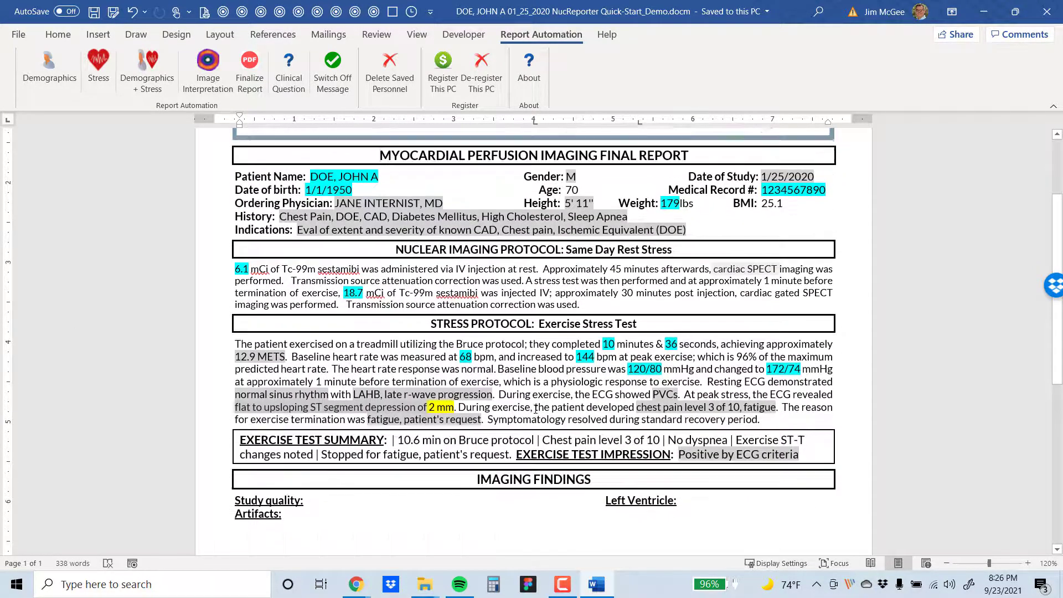
scroll(535, 410, up, 2)
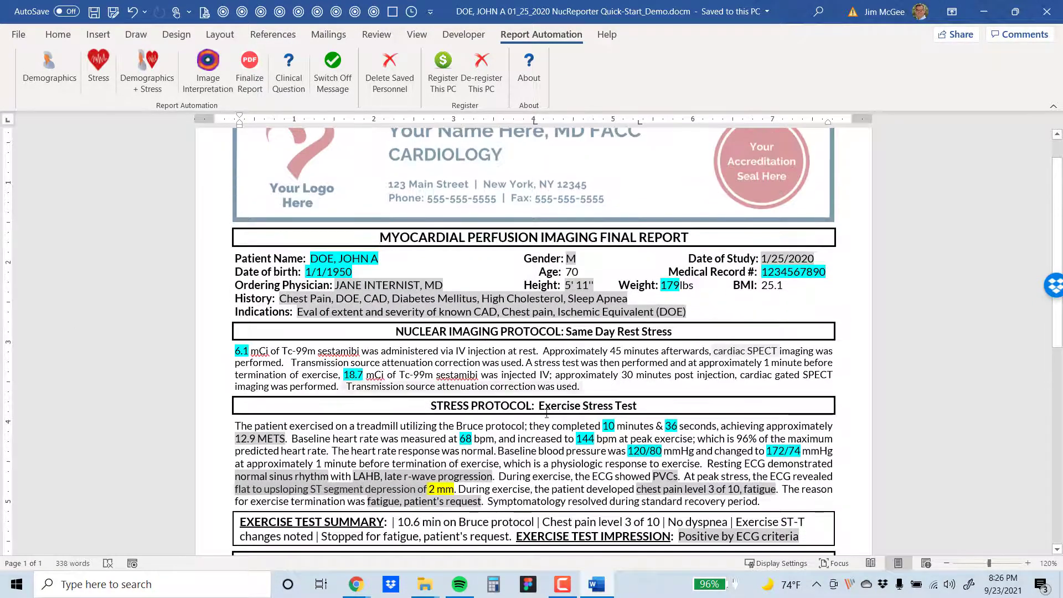
scroll(547, 413, down, 2)
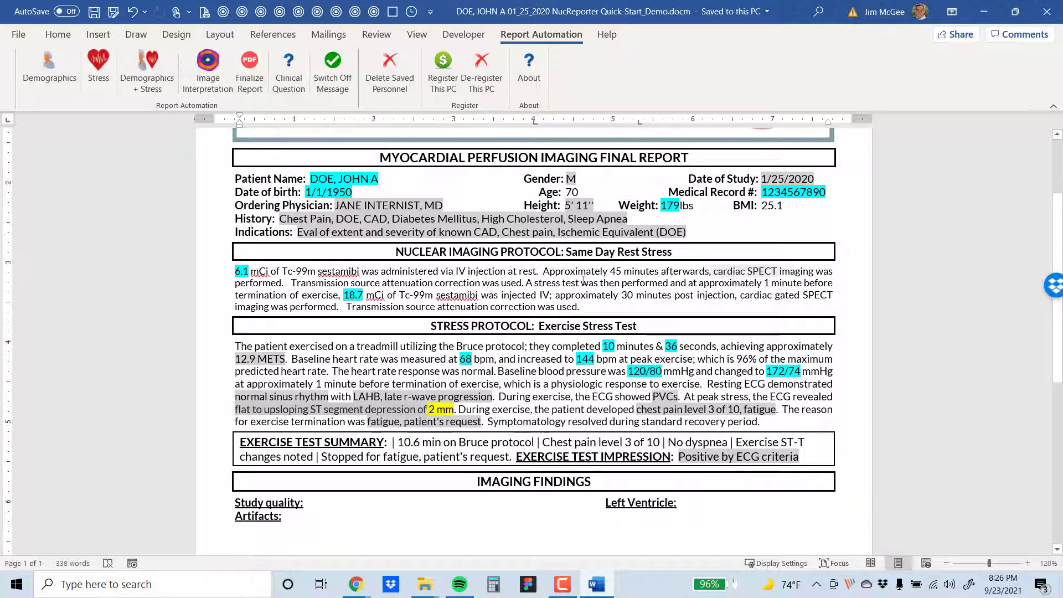
click(393, 12)
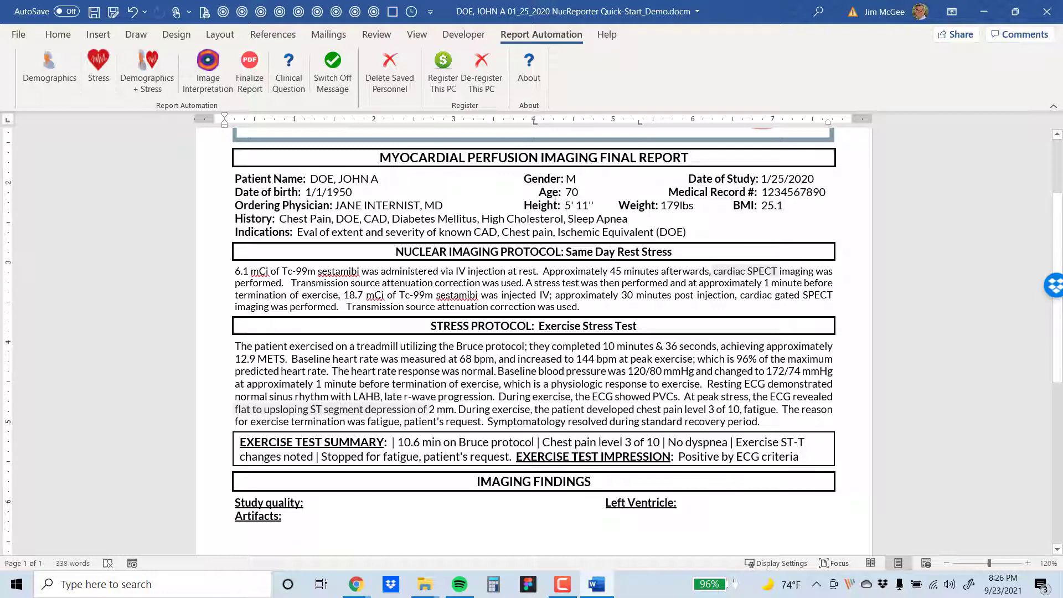
- Check the Age field and the exercise test summary box in the processed report
click(572, 192)
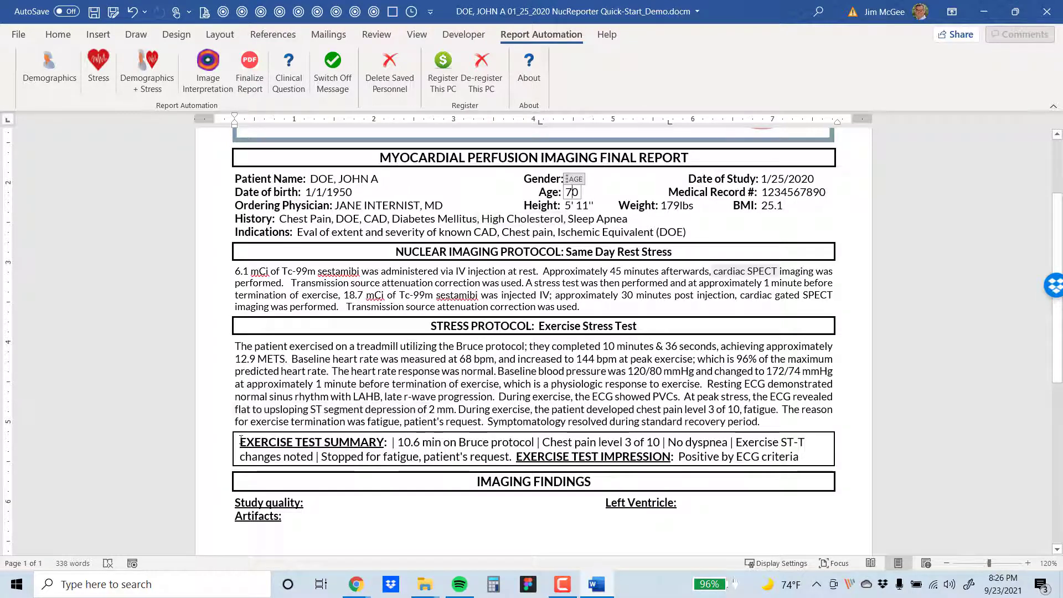
drag(240, 442, 807, 455)
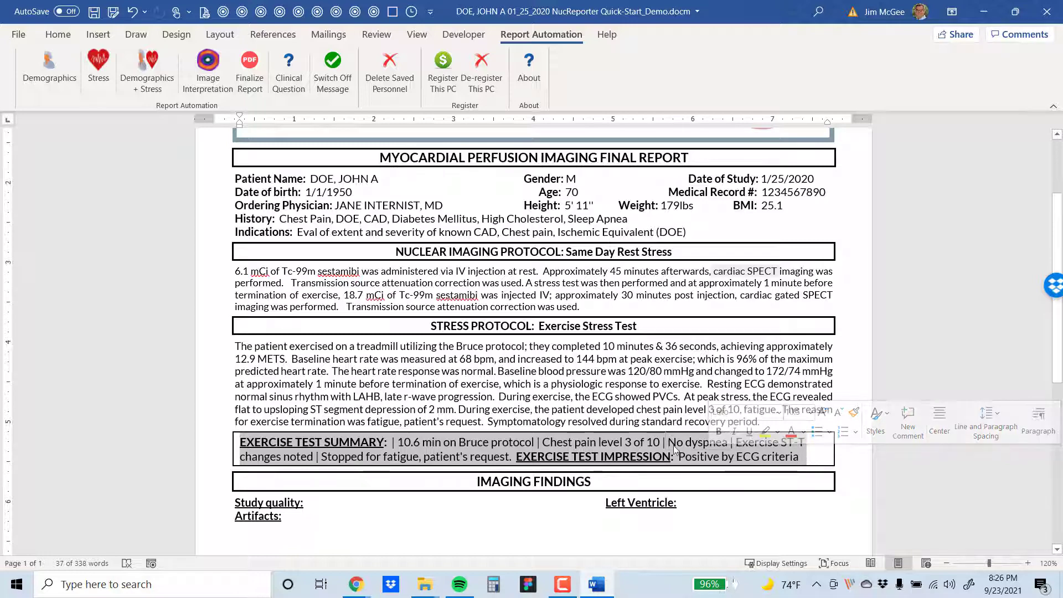
click(566, 368)
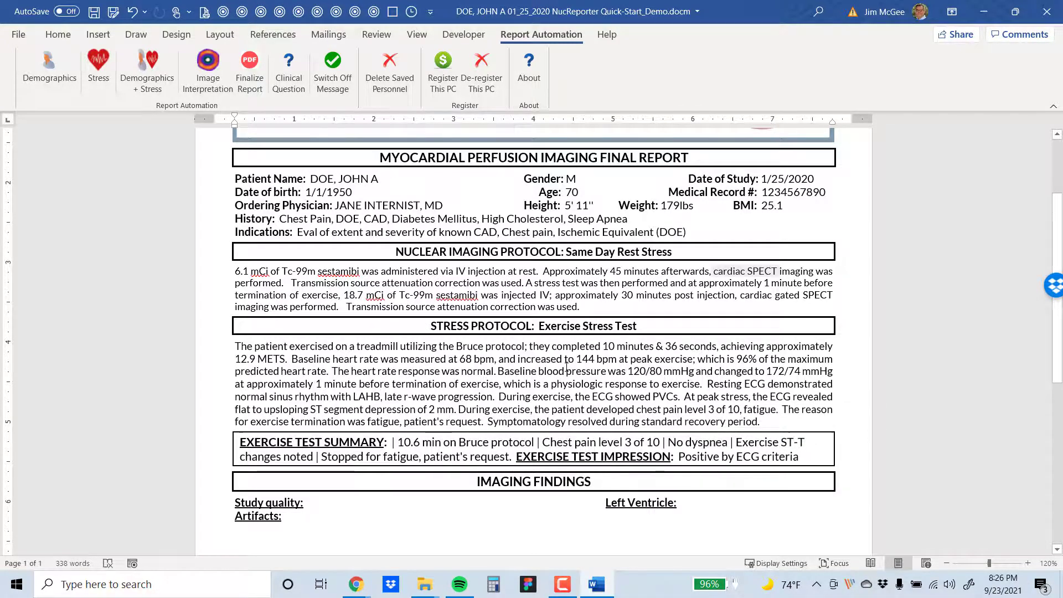
- Inspect the Tracer field for the rest injection in the nuclear imaging protocol paragraph
scroll(566, 367, down, 3)
scroll(566, 367, up, 3)
scroll(566, 368, down, 1)
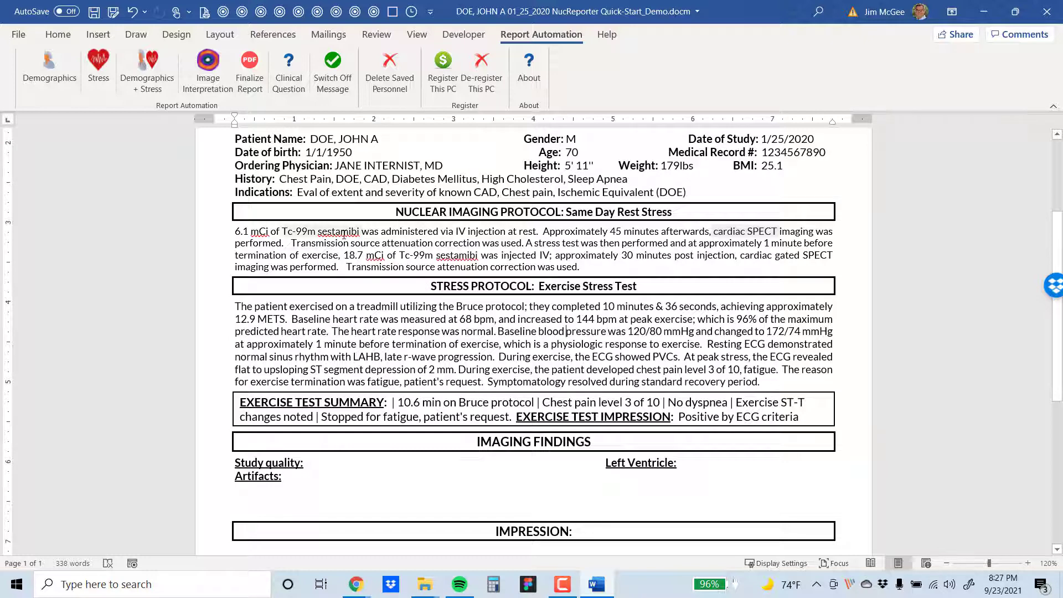
click(344, 235)
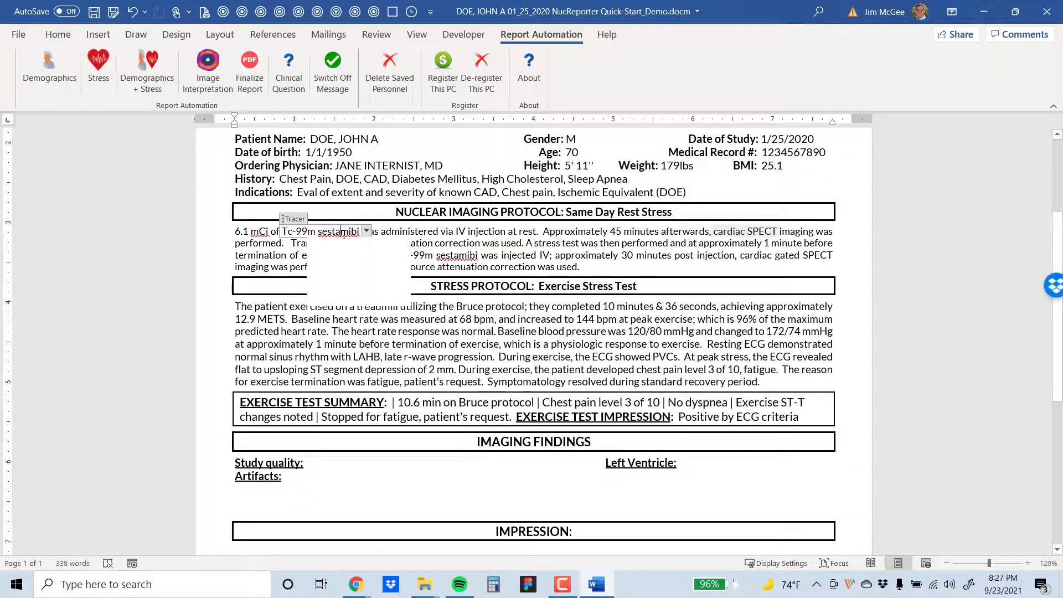
click(490, 234)
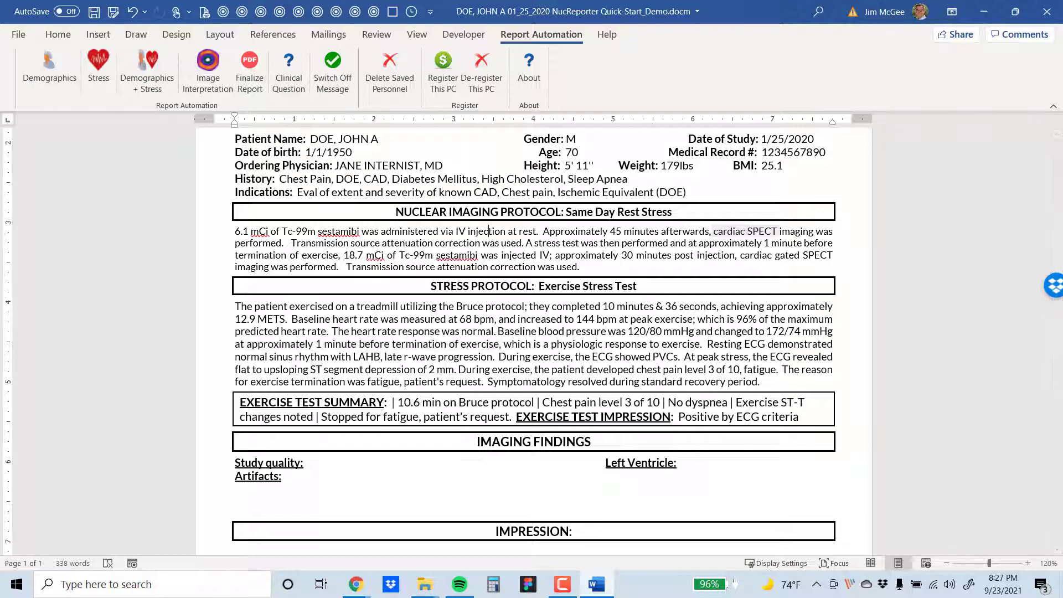
- Open the Image Interpretation builder for the report and shift its window slightly
scroll(366, 348, up, 3)
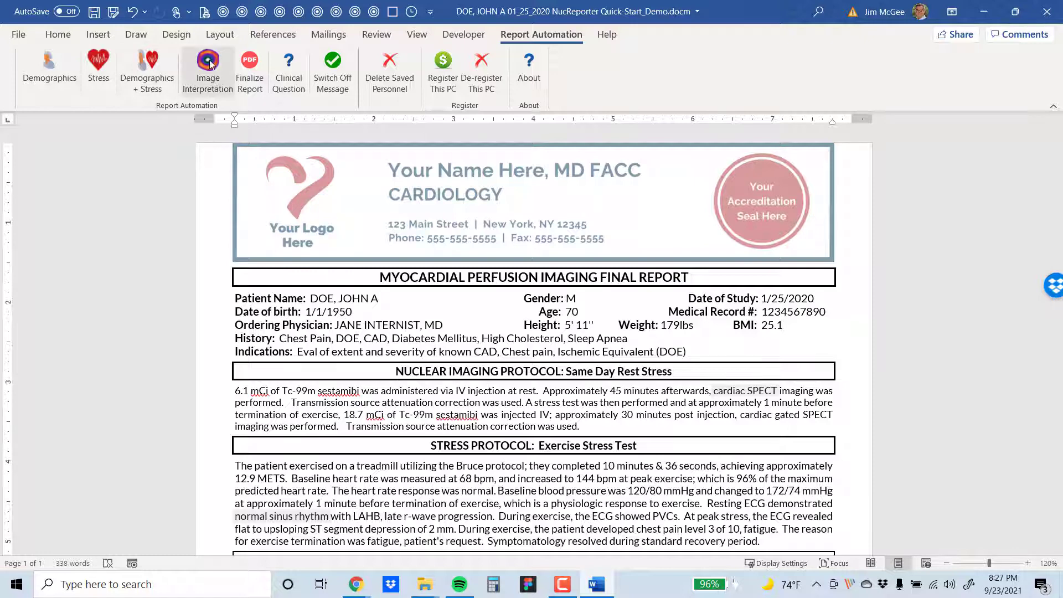
click(209, 80)
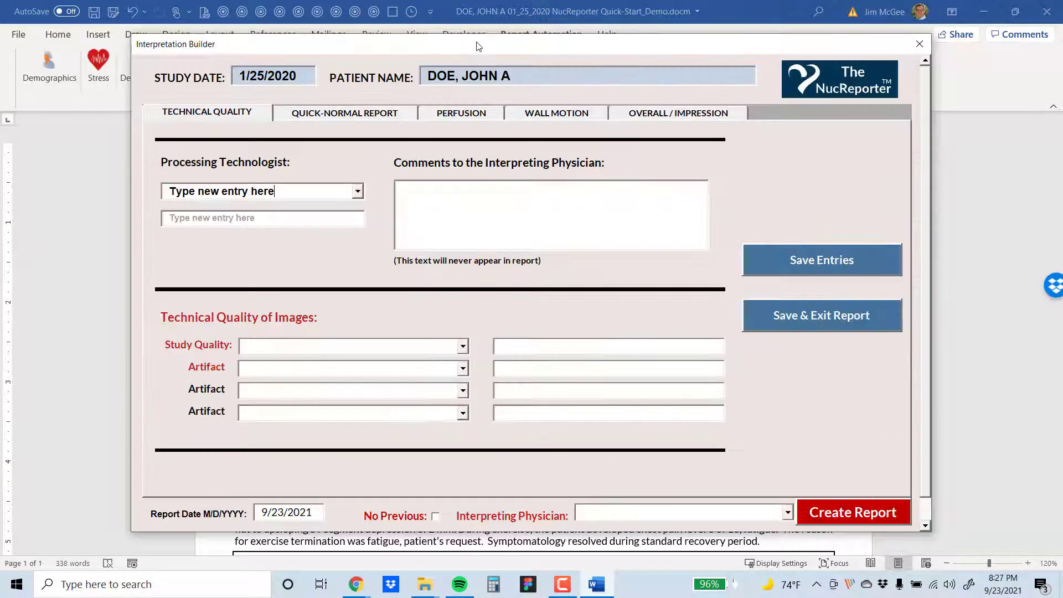
drag(476, 44, 465, 61)
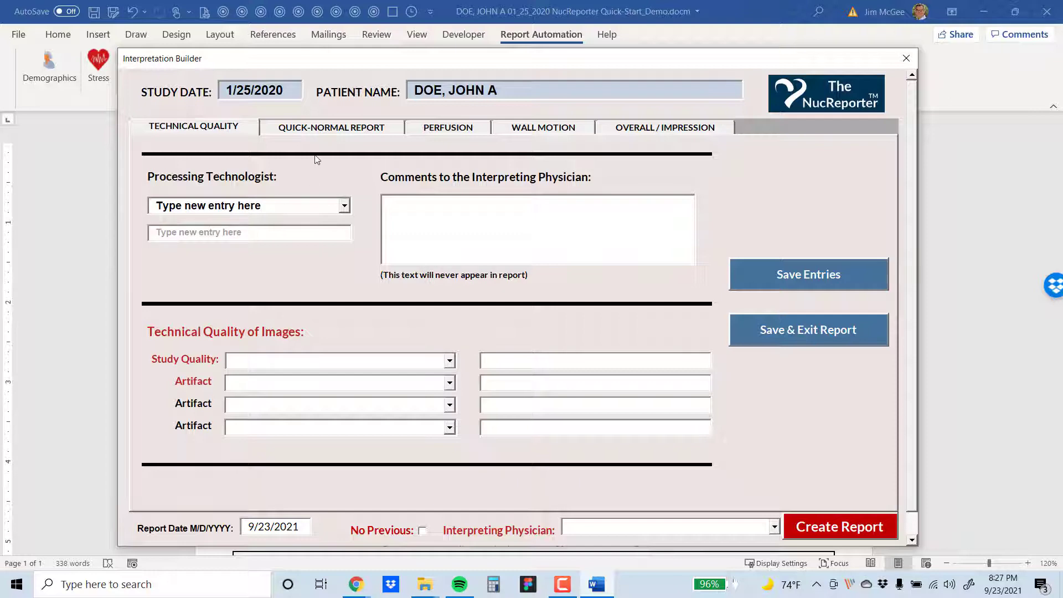
- Look through the interpretation builder's Quick-Normal, Perfusion, Wall Motion and Overall / Impression pages and return to Technical Quality
click(307, 133)
click(458, 130)
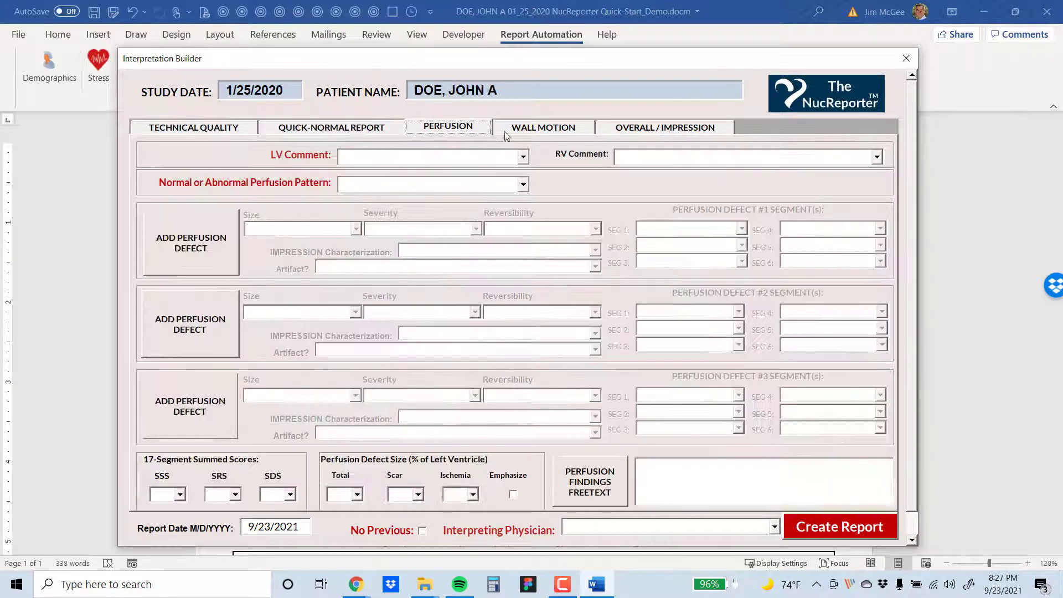
click(558, 131)
click(656, 133)
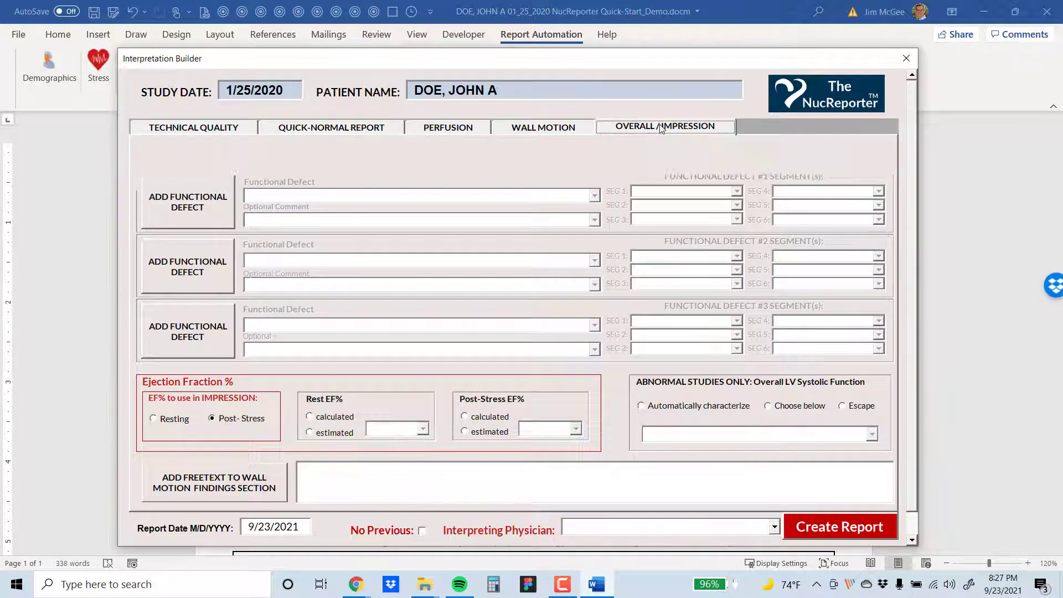
click(161, 132)
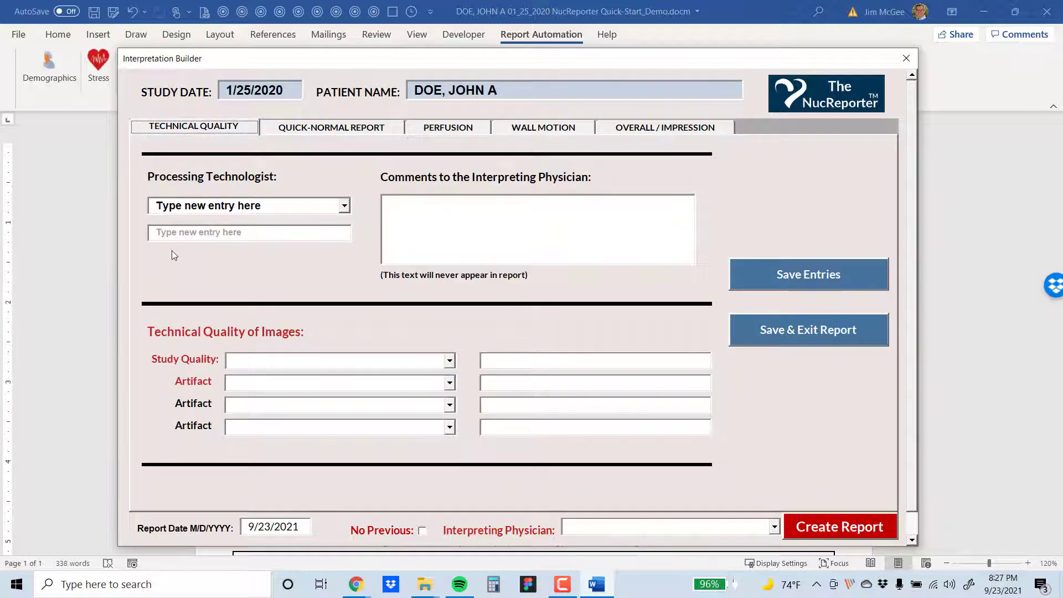
- Choose the saved processing technologist and enter "comments." as the comment to the interpreting physician
click(344, 206)
click(320, 240)
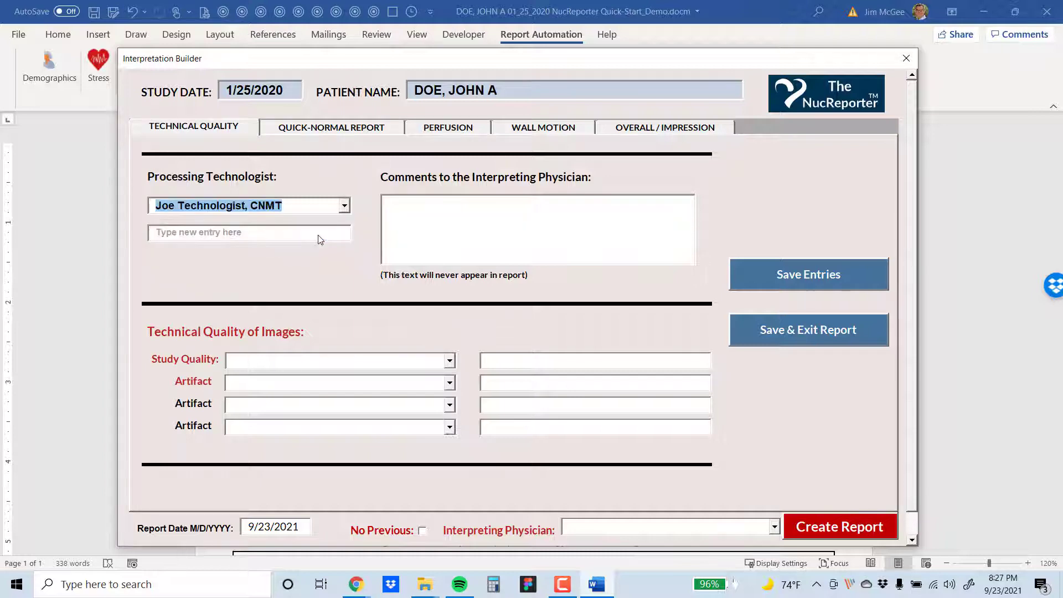
click(462, 240)
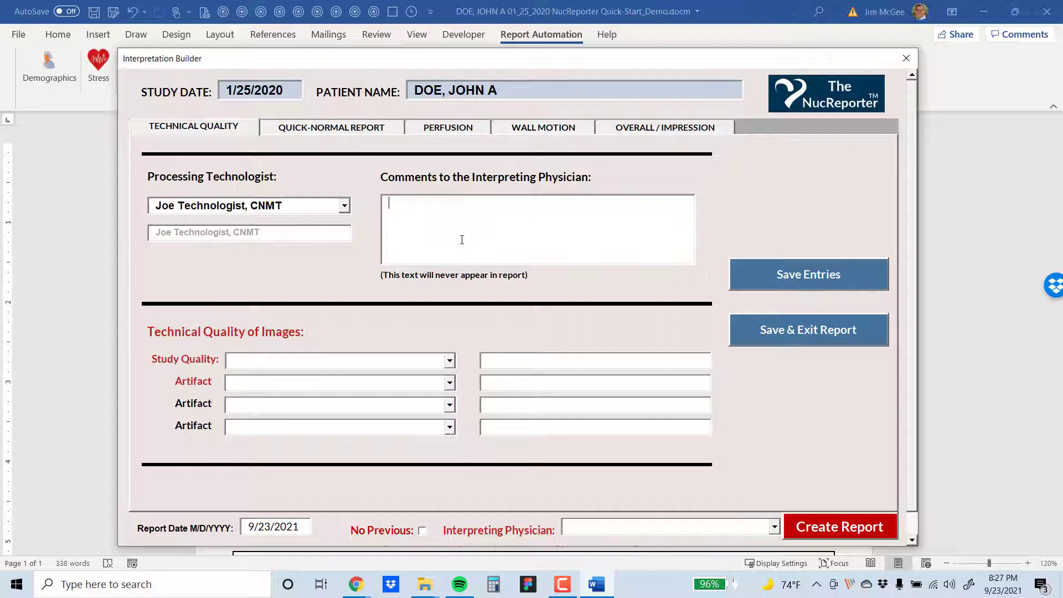
text(comments.)
- Set the study quality to adequate and the first artifact to none
click(453, 360)
click(438, 391)
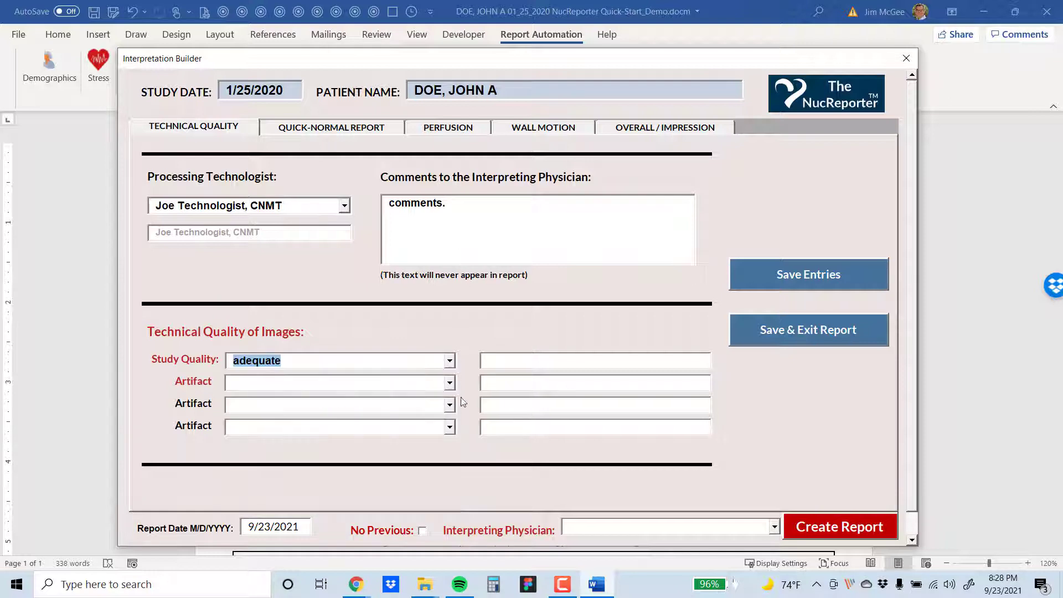
click(451, 363)
click(452, 365)
click(449, 383)
click(425, 415)
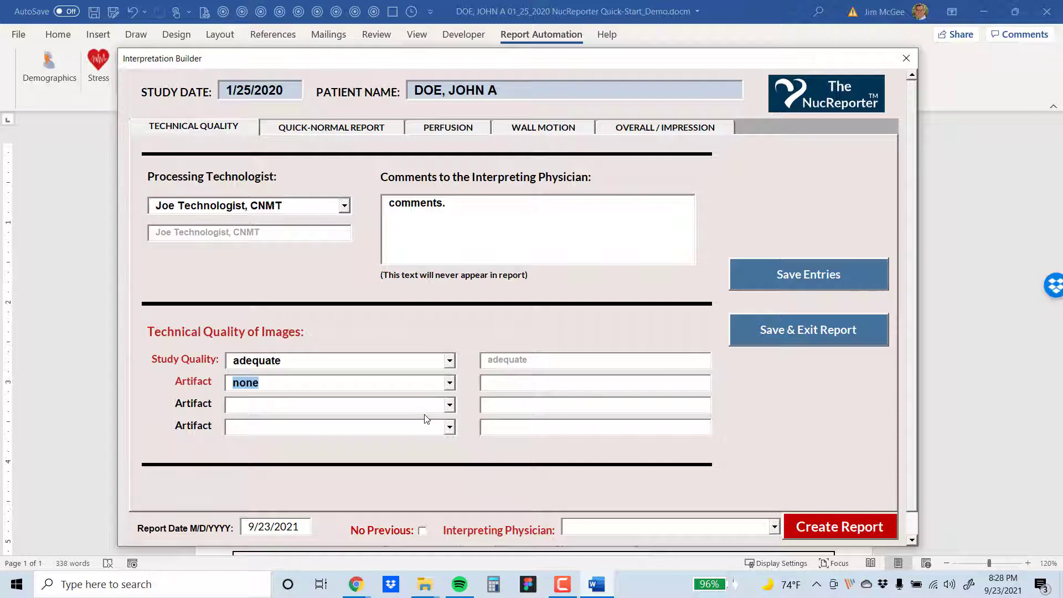
- Review the available study quality and artifact choices and the comment to the interpreting physician
click(433, 380)
click(448, 363)
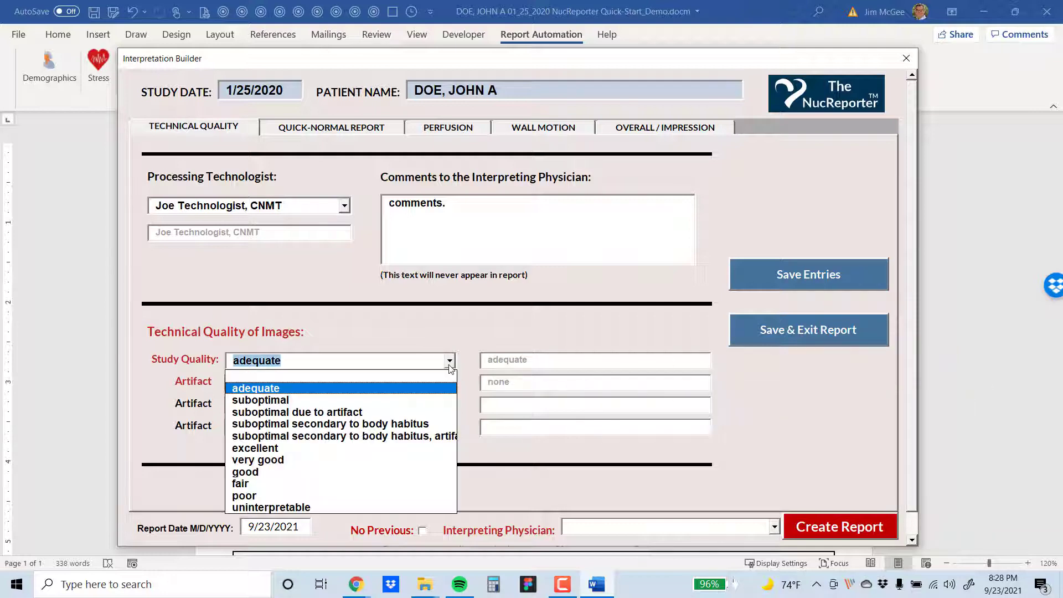
click(443, 382)
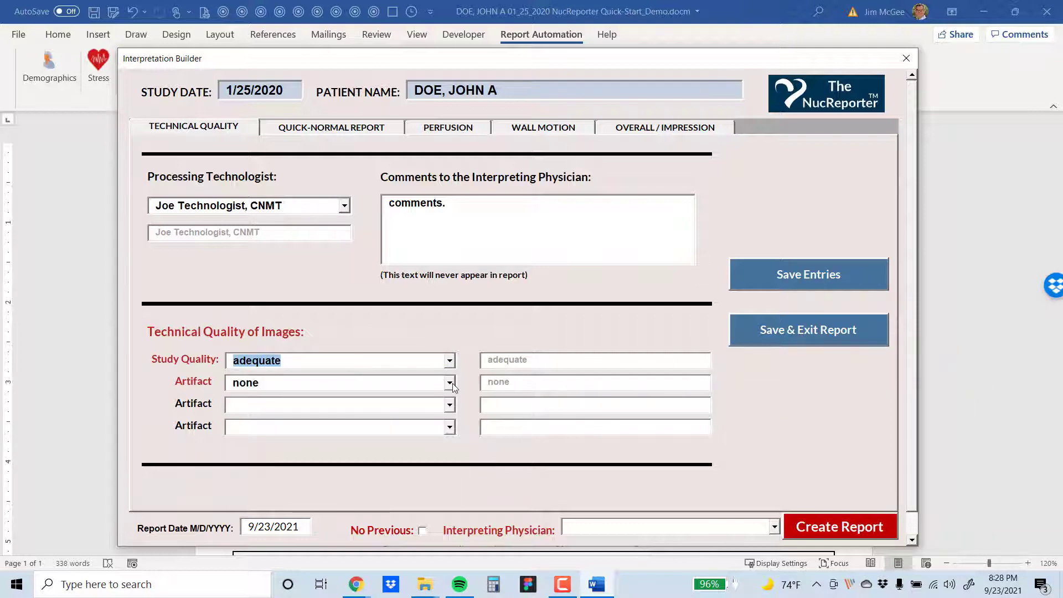
click(449, 383)
click(452, 385)
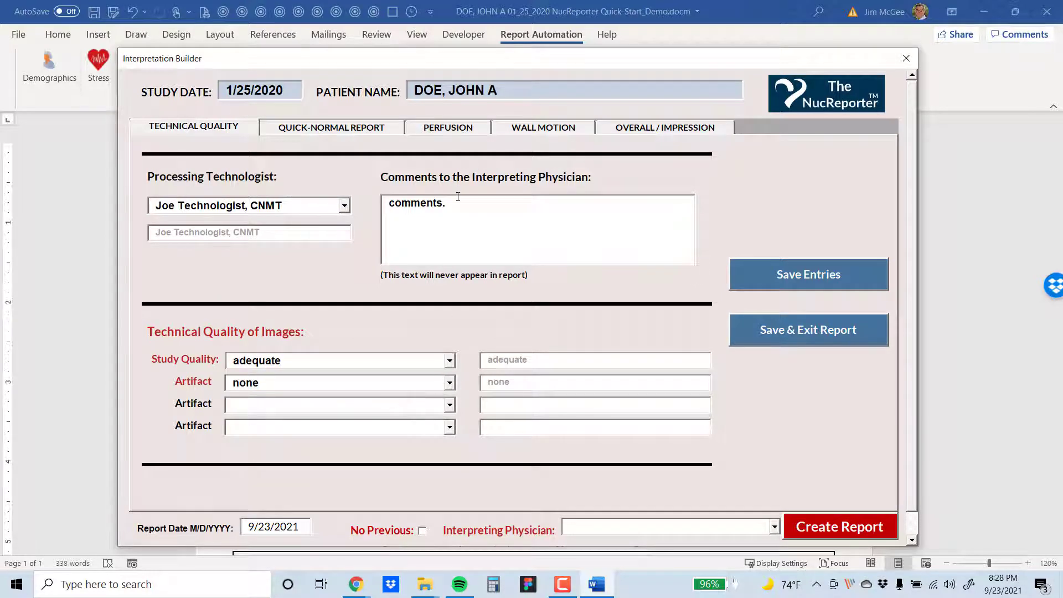
drag(451, 202, 389, 210)
click(406, 210)
- In the quick-normal report, set the post-stress EF to 55% and mark that there is no previous study
click(358, 129)
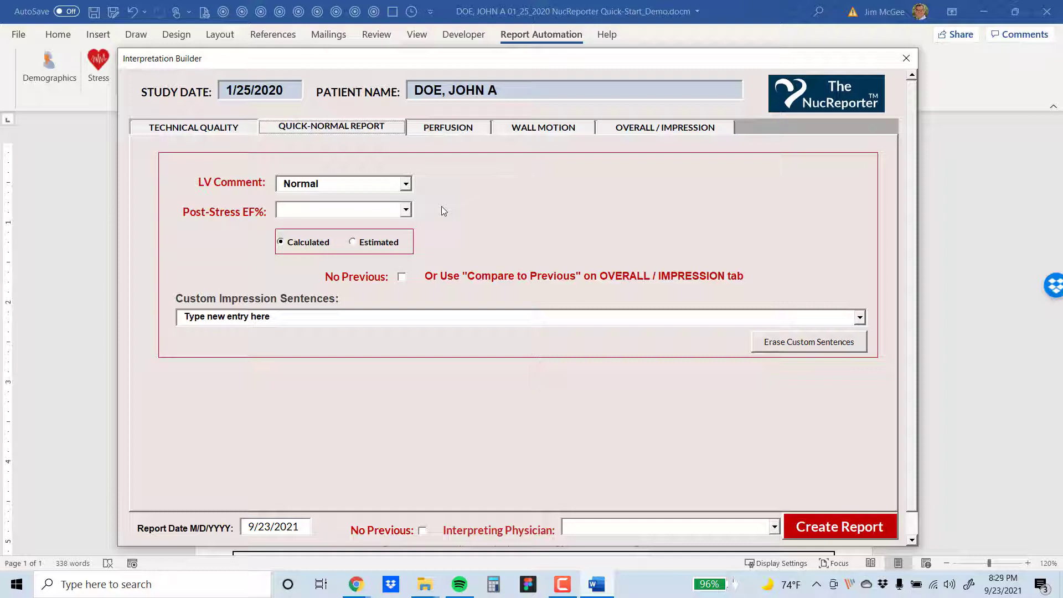
click(406, 213)
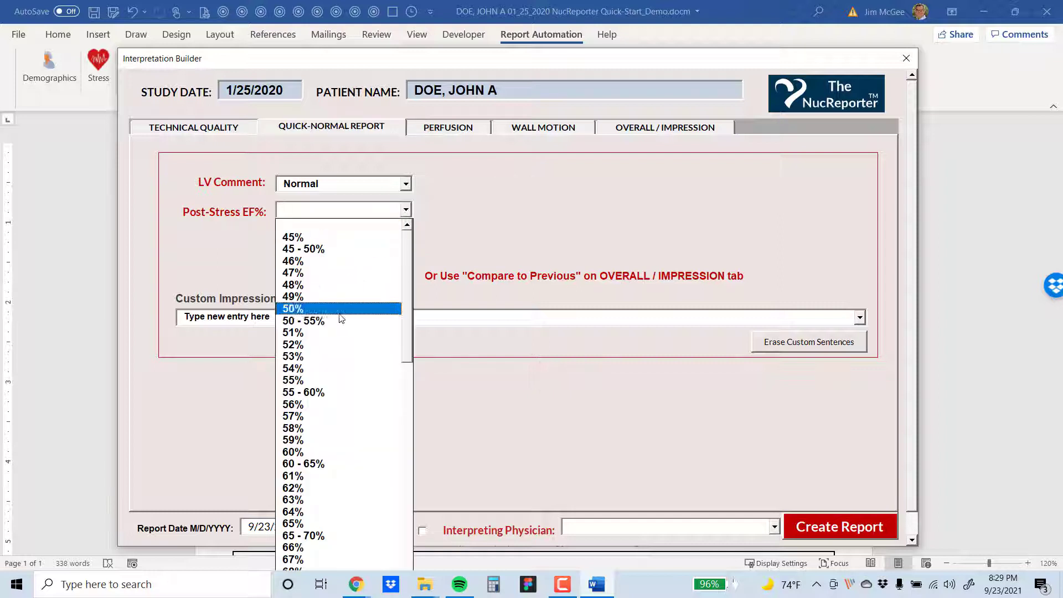
click(319, 383)
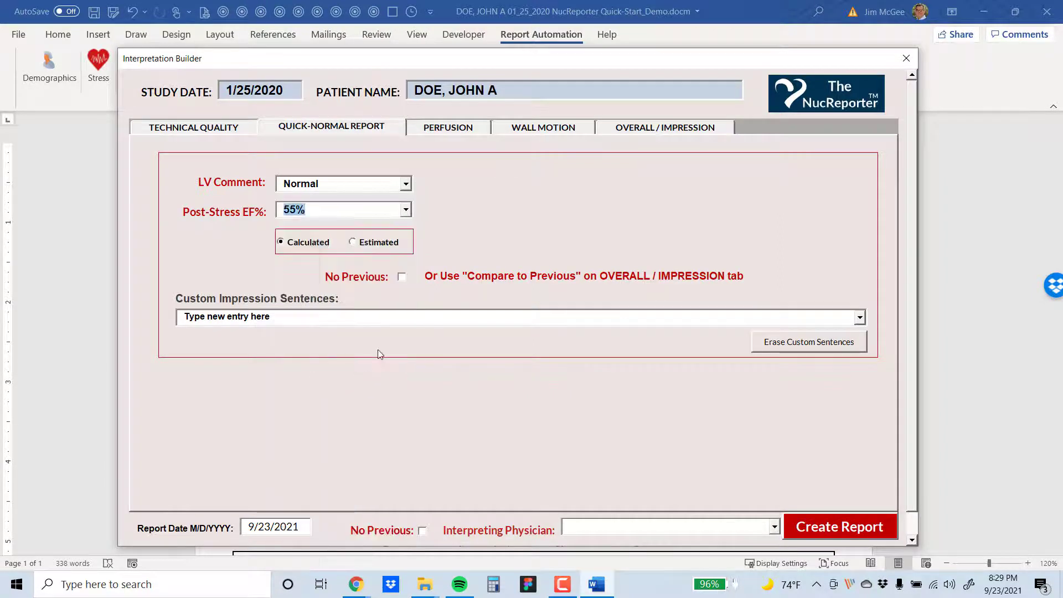
click(403, 278)
- Choose the saved interpreting physician for the report
click(774, 527)
click(731, 555)
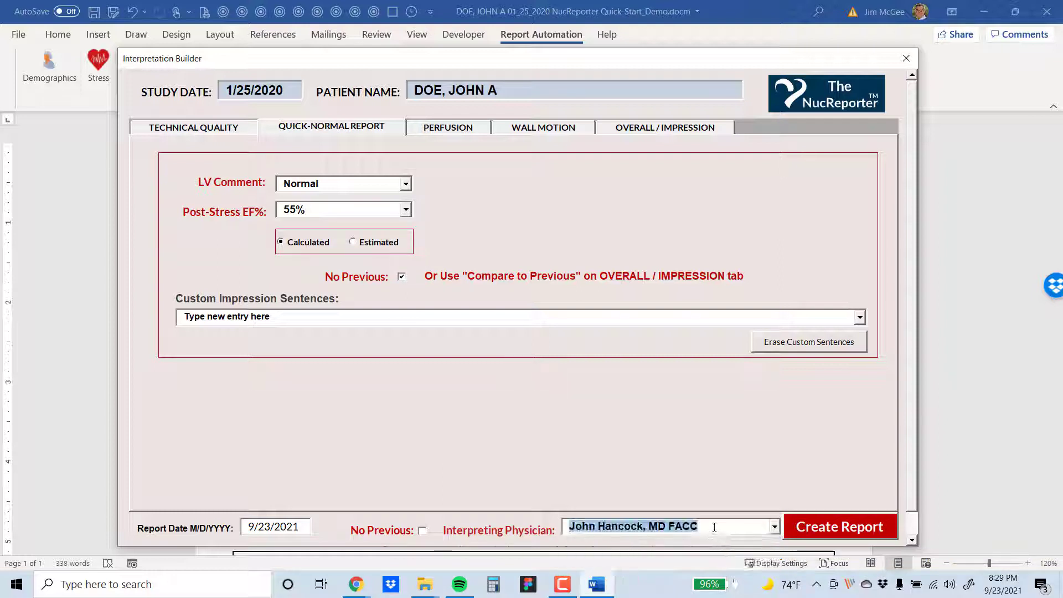
click(715, 527)
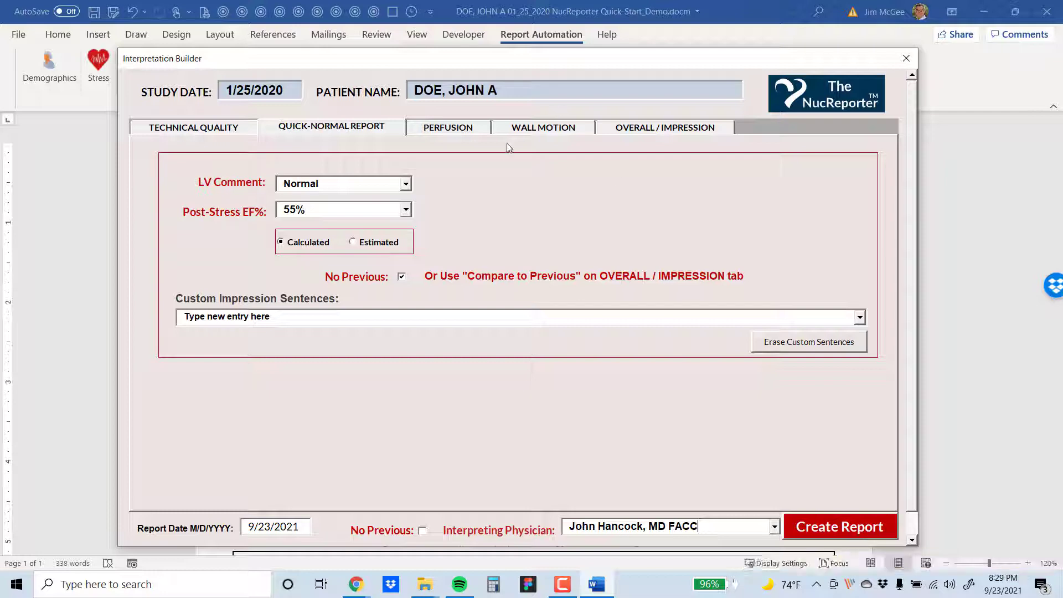
- Examine the Perfusion, Wall Motion and Overall / Impression options, including the impression freetext, and return to the quick-normal report
click(455, 129)
click(534, 131)
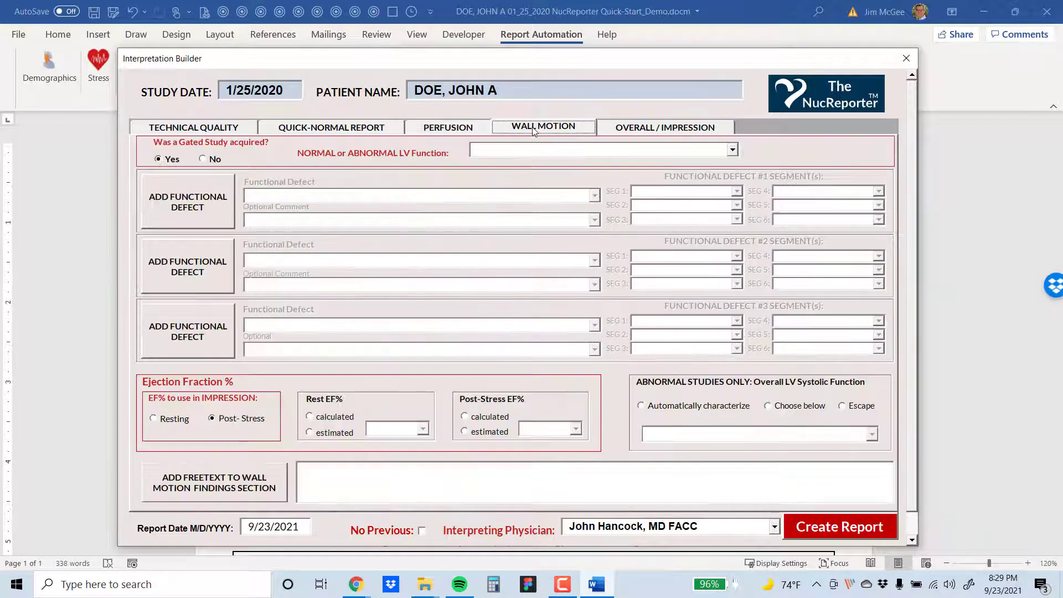
click(471, 133)
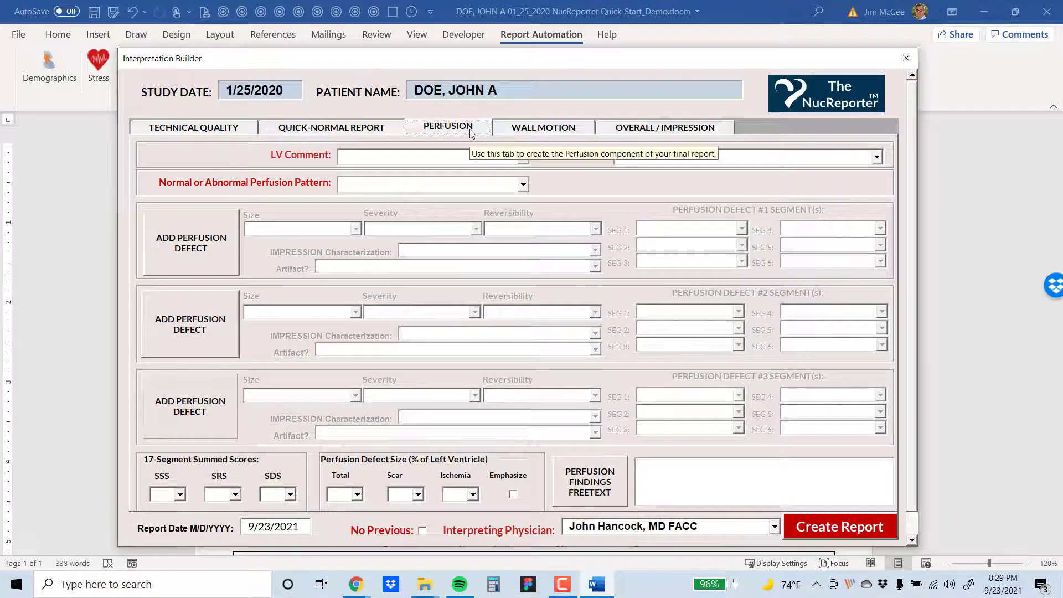
click(373, 129)
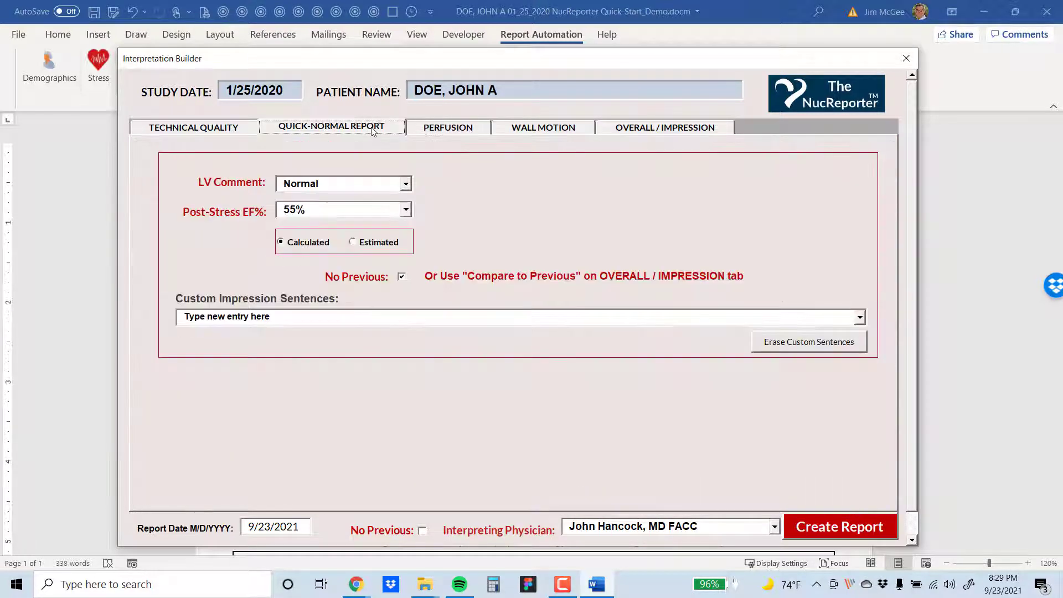
click(443, 132)
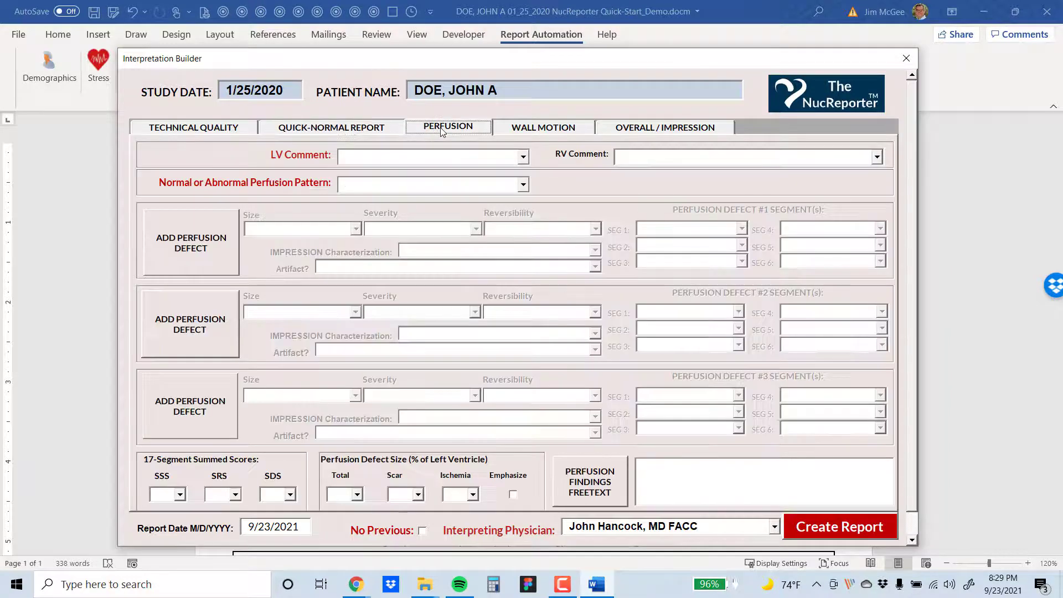
click(545, 132)
click(657, 129)
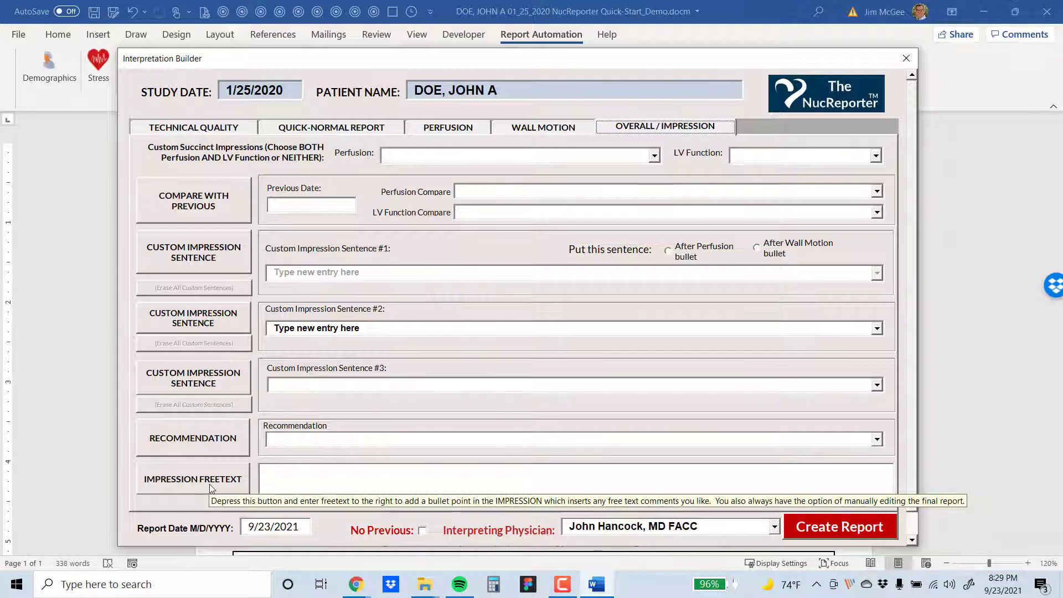
click(365, 131)
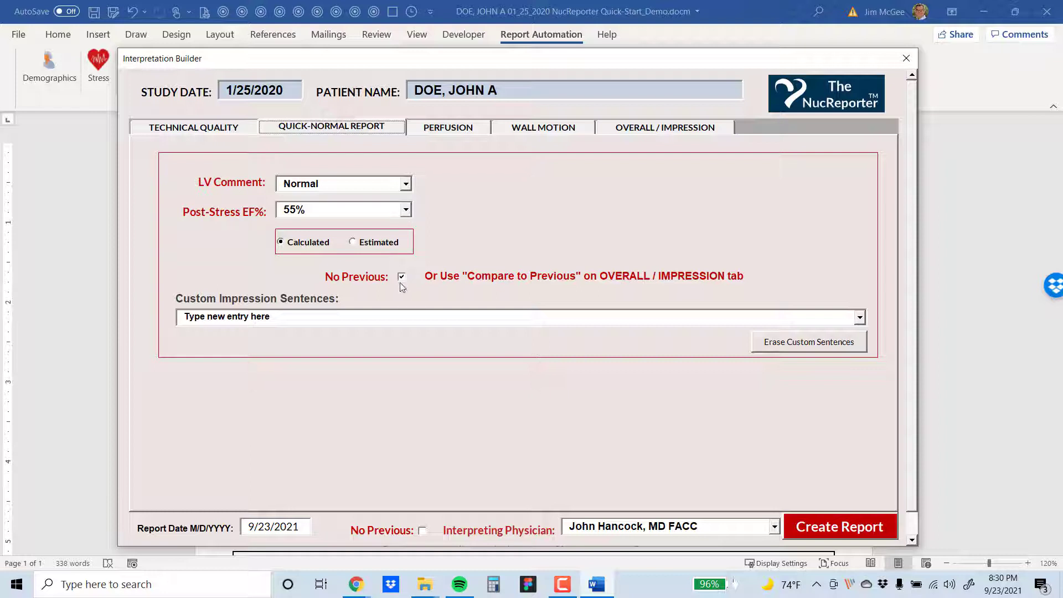
- Check the interpreting physician selection and submit the quick-normal interpretation for error checking
click(777, 530)
click(777, 530)
click(818, 527)
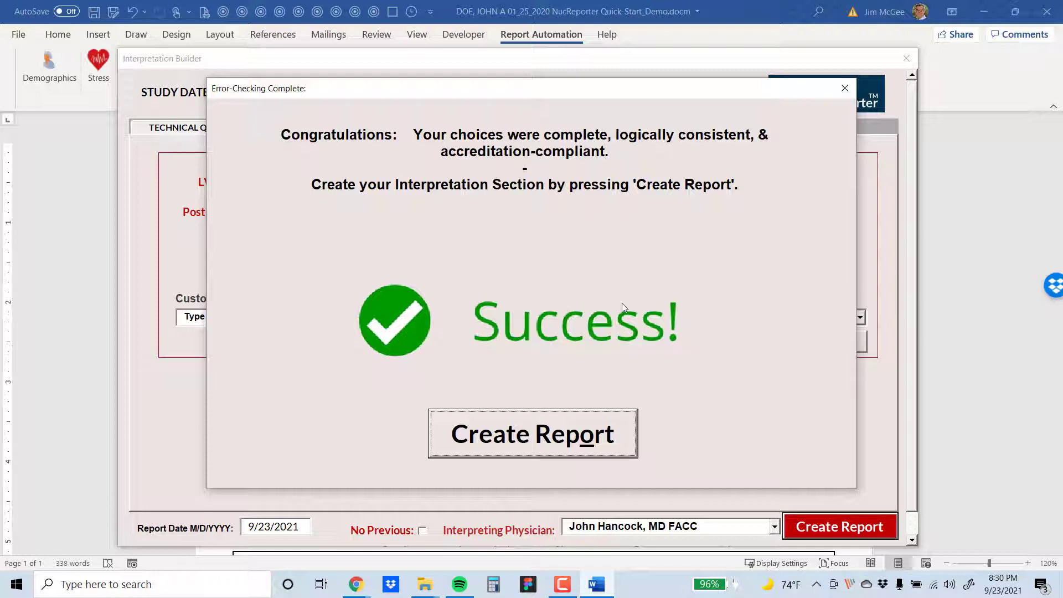
- Create the report from the checked quick-normal interpretation and review it down to the signature block
click(537, 440)
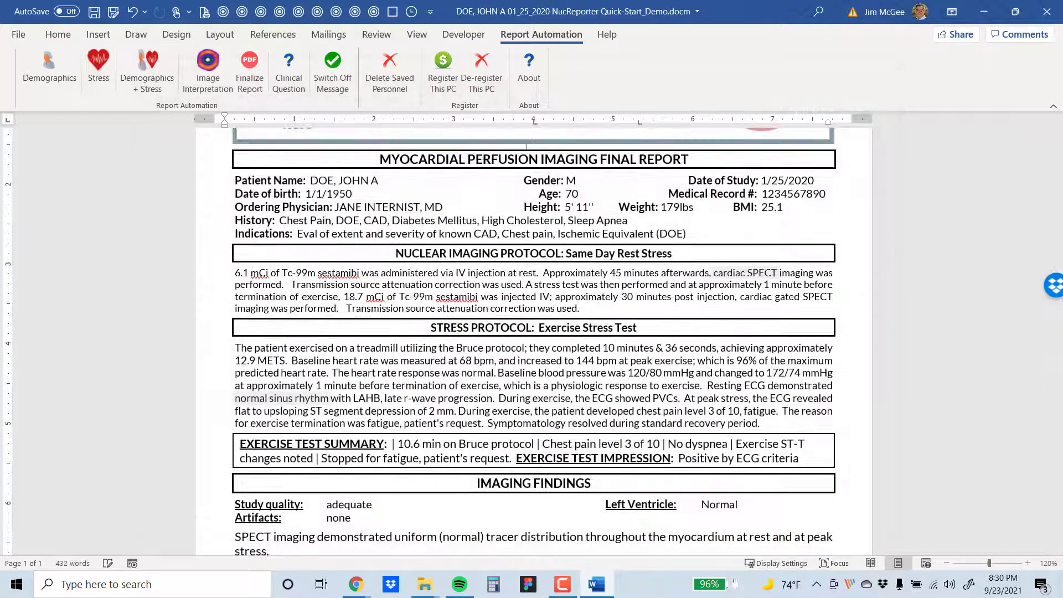
scroll(728, 338, down, 5)
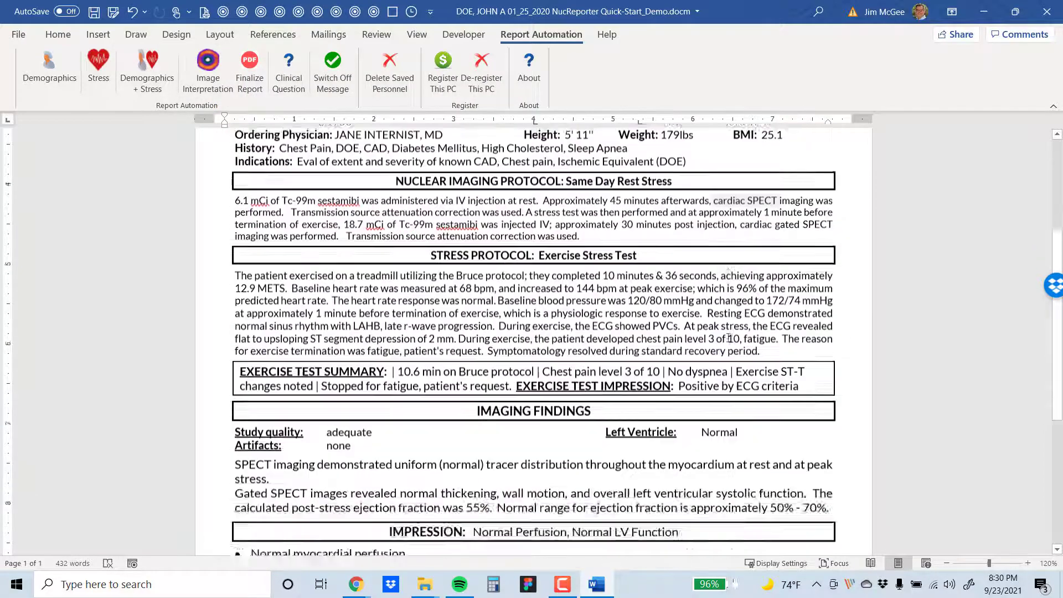
scroll(729, 337, down, 1)
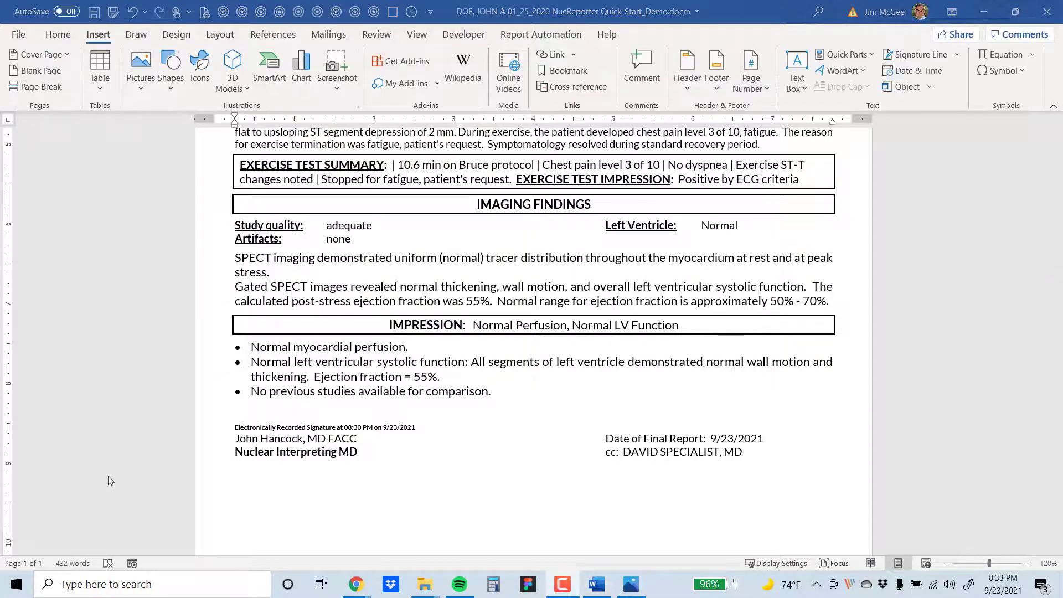
- Enter the signature password on the blank line above the electronic signature record to insert the physician's handwritten signature image
click(302, 417)
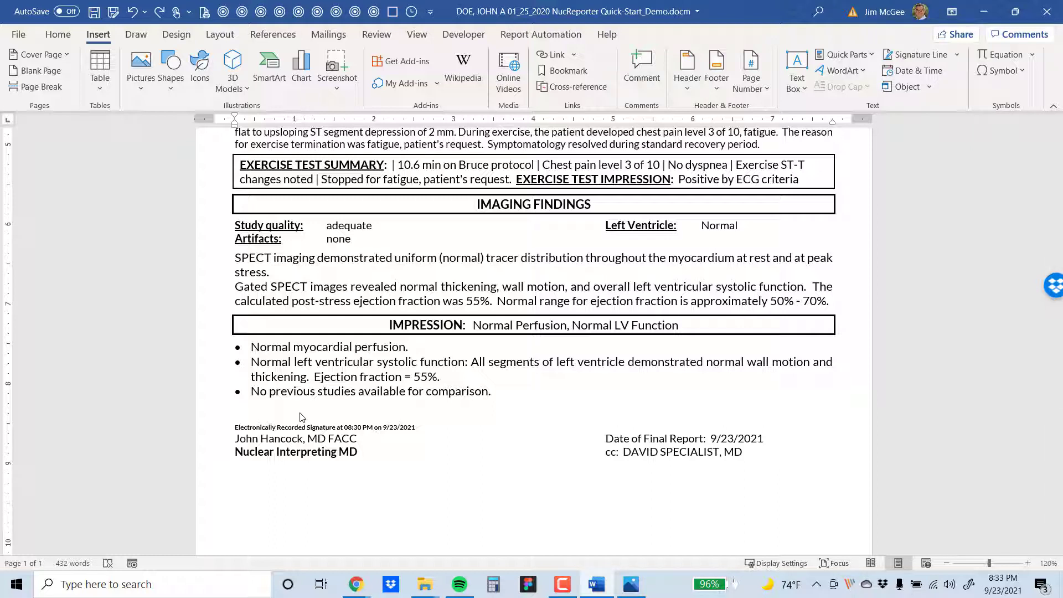
text(password)
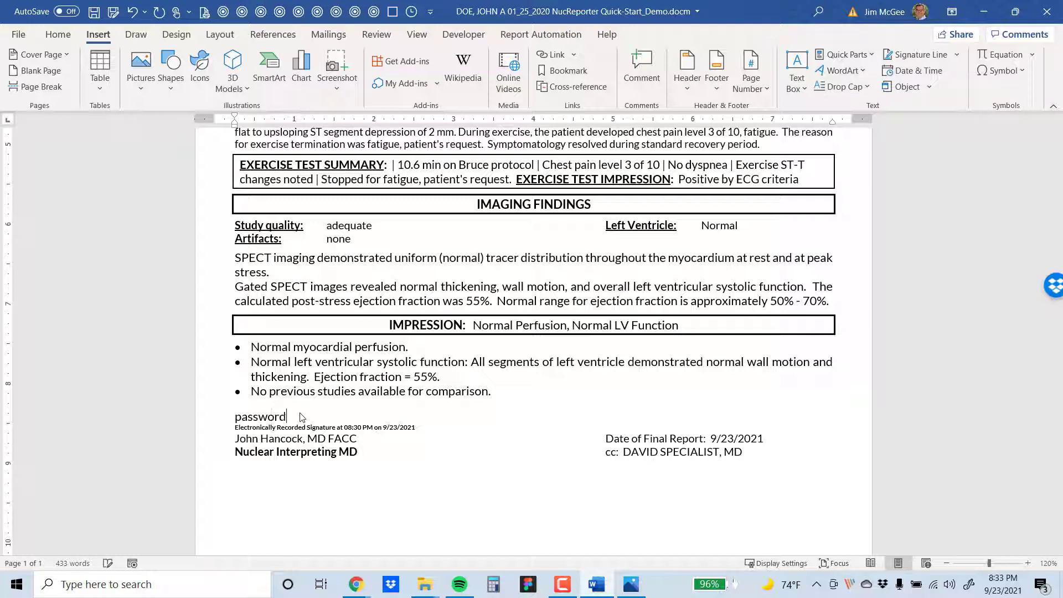
key(space)
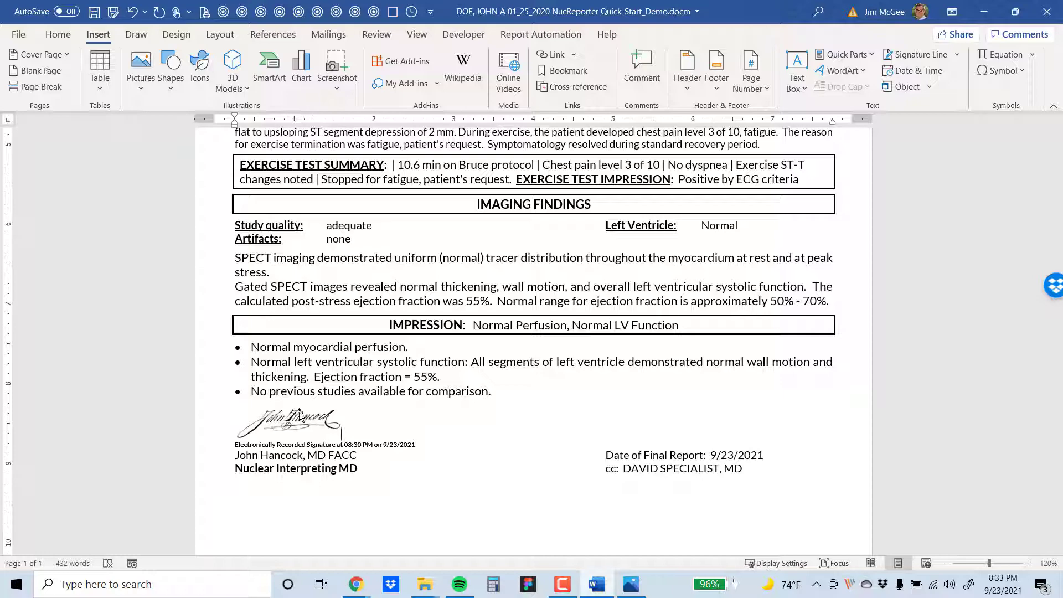
- Finalize the signed report, saving it as a PDF and exiting the document
scroll(497, 373, up, 10)
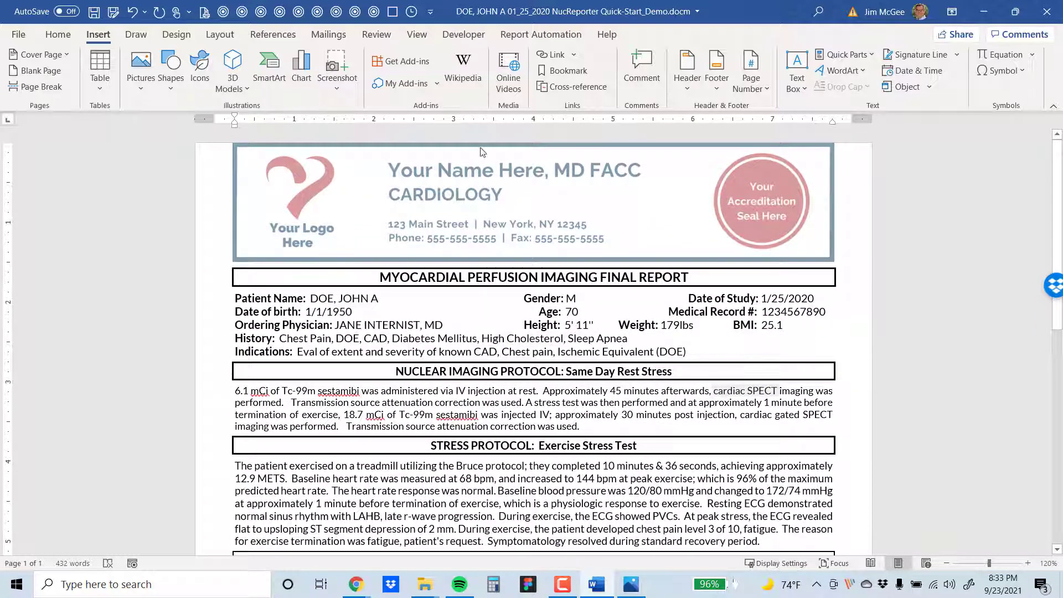
click(548, 39)
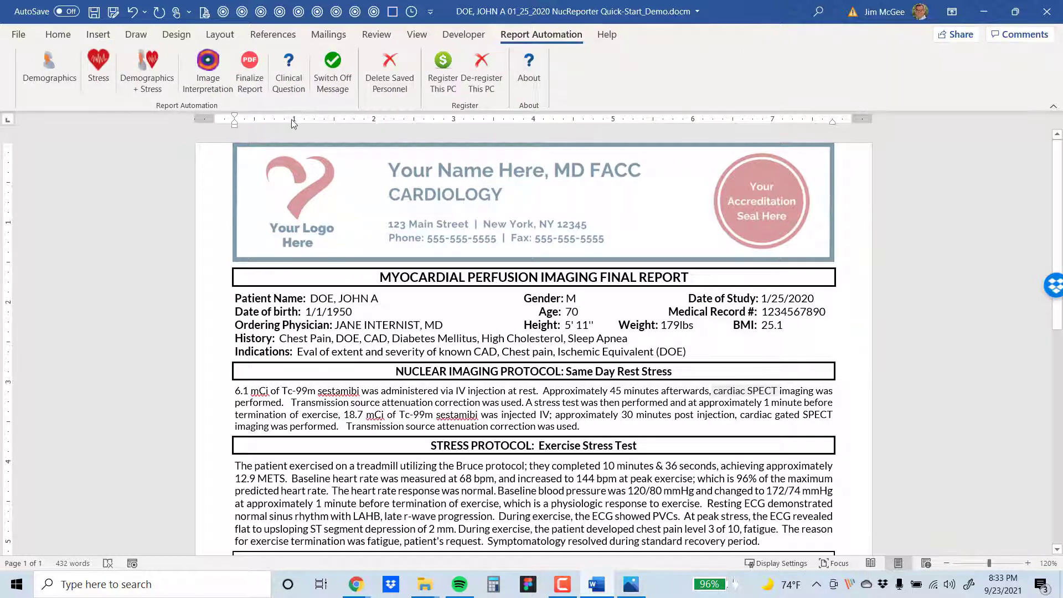
click(251, 83)
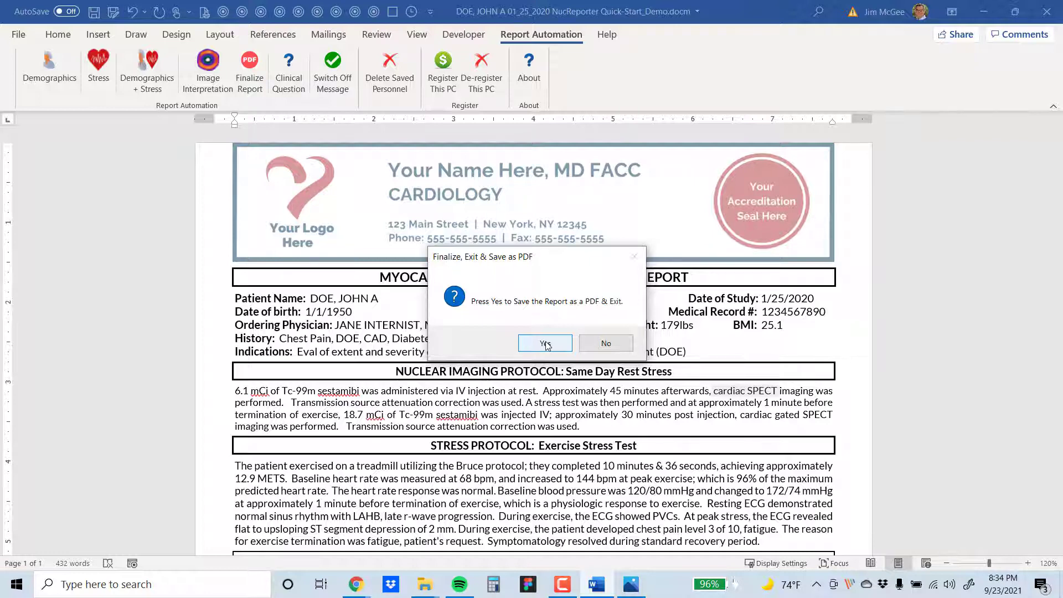
click(545, 344)
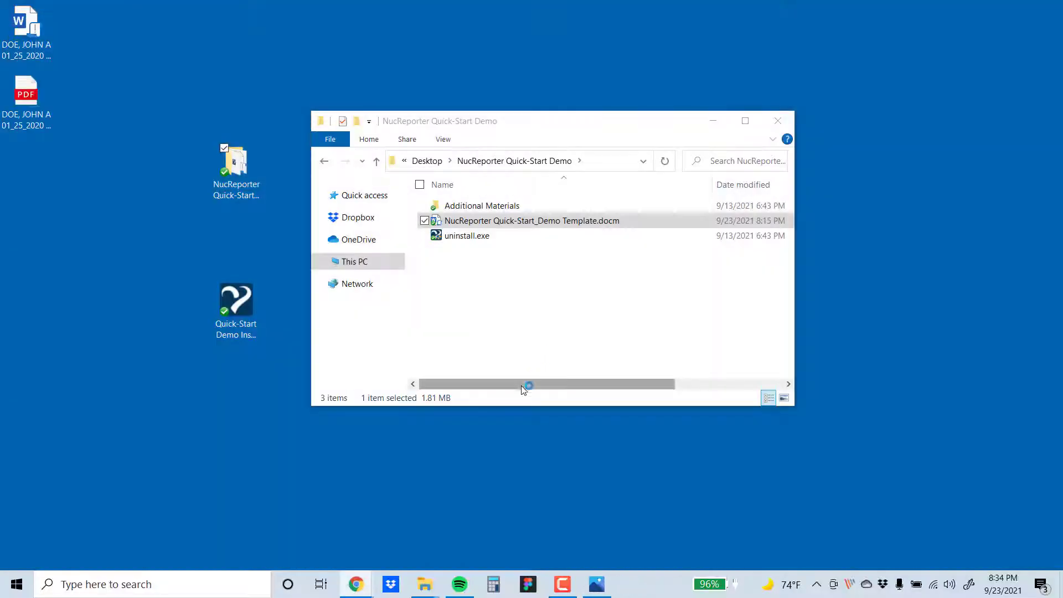
- Move the saved Word and PDF reports on the desktop closer to the NucReporter Quick-Start folder
drag(16, 40, 166, 119)
drag(28, 103, 194, 178)
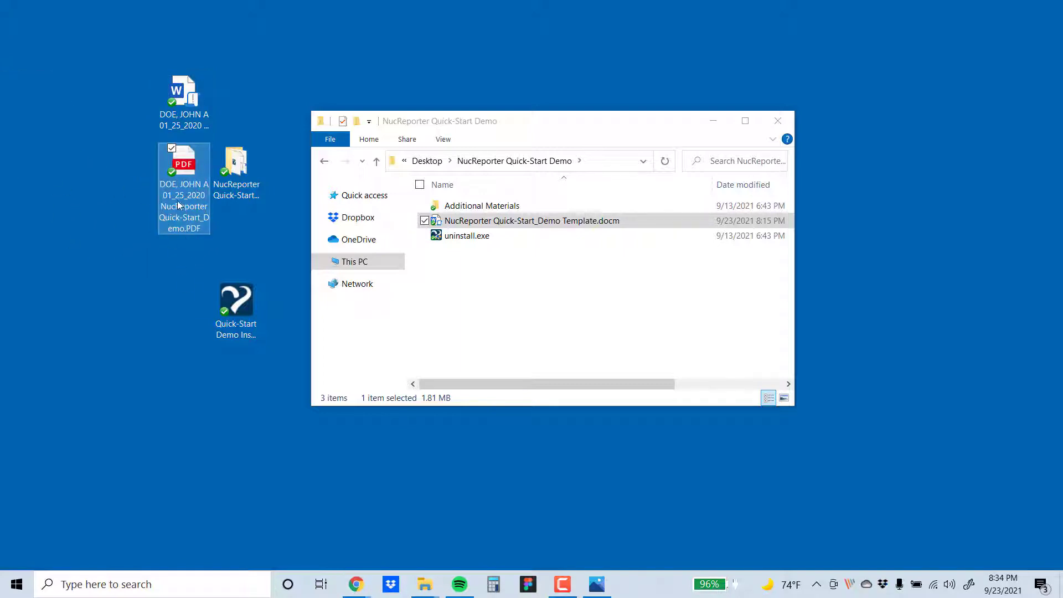
- Open the finalized PDF report, review it from the letterhead to the signature, and close it
double_click(186, 202)
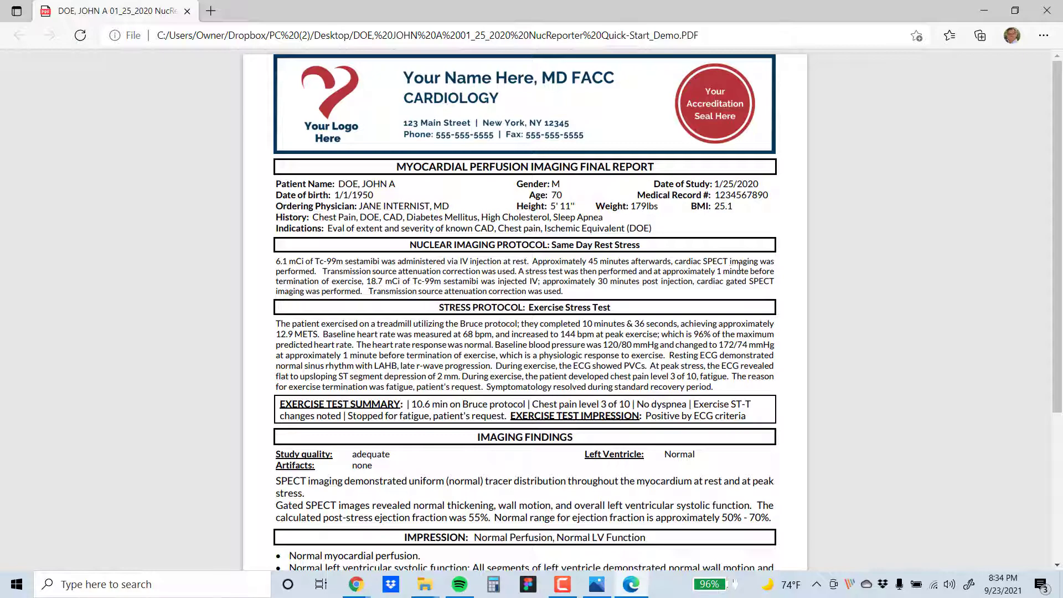
scroll(653, 257, down, 1)
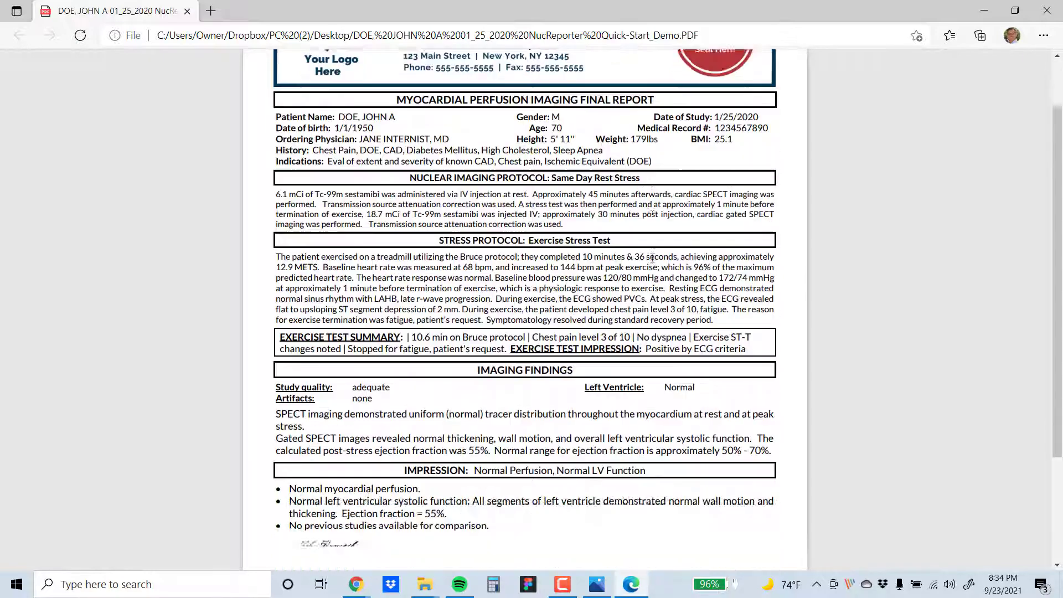
scroll(653, 258, down, 2)
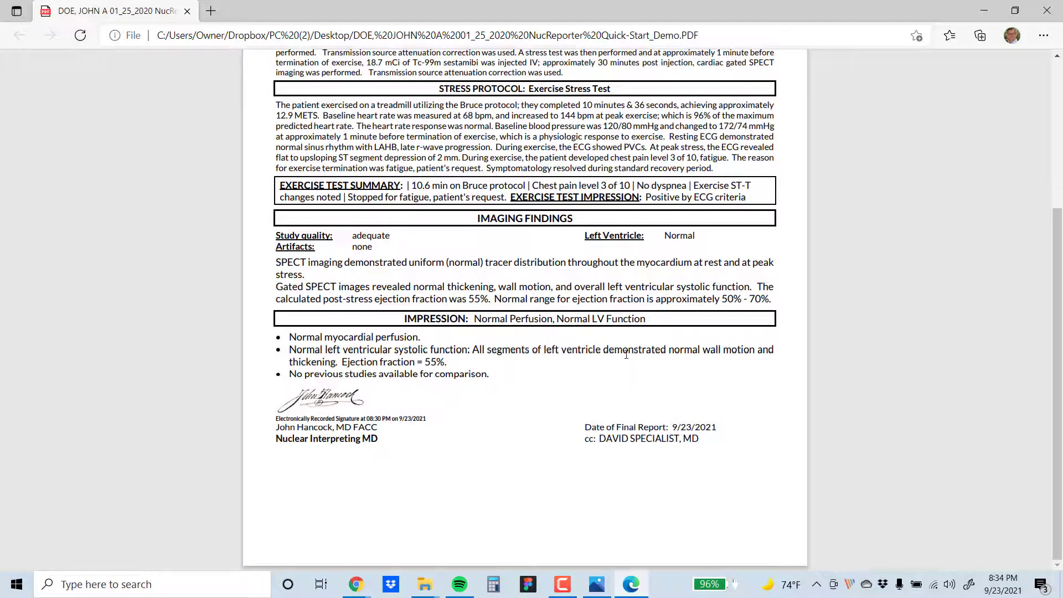
scroll(626, 354, up, 3)
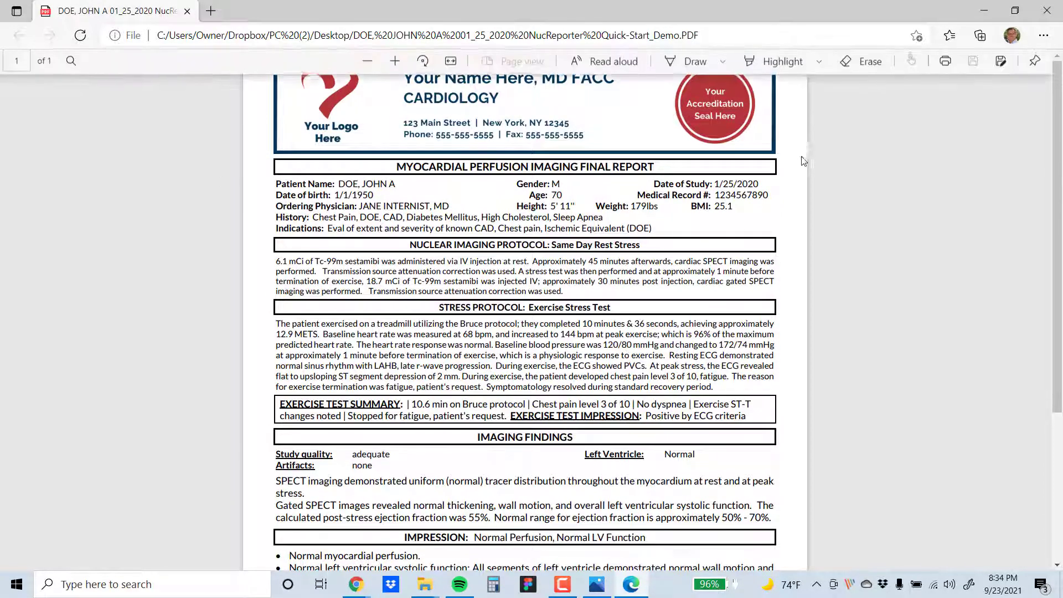
click(1048, 11)
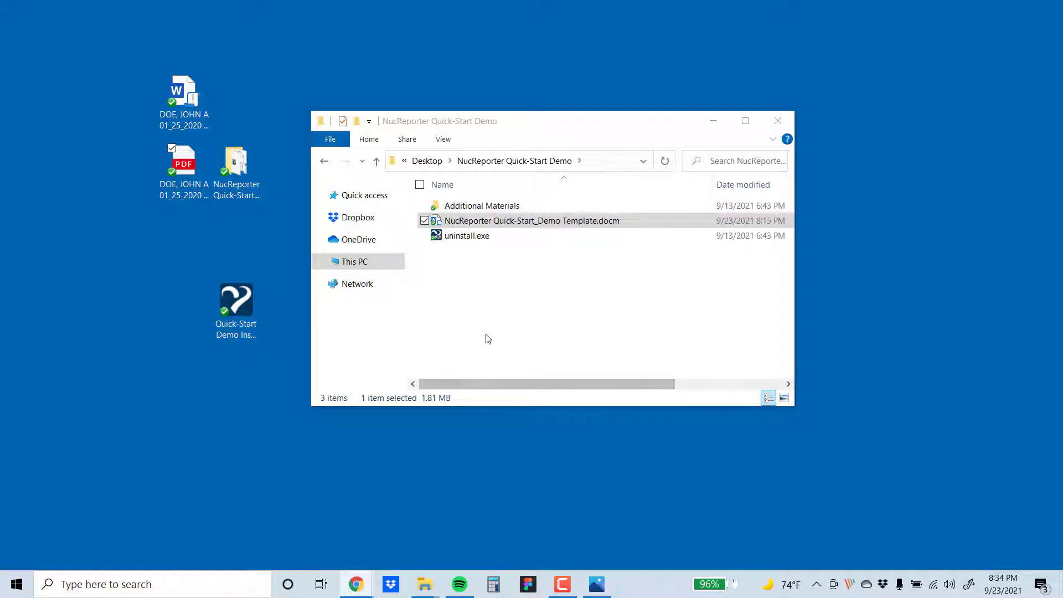
- Move the Word (.docm) version of the report away from the PDF on the desktop, above the folder window
drag(195, 107, 266, 60)
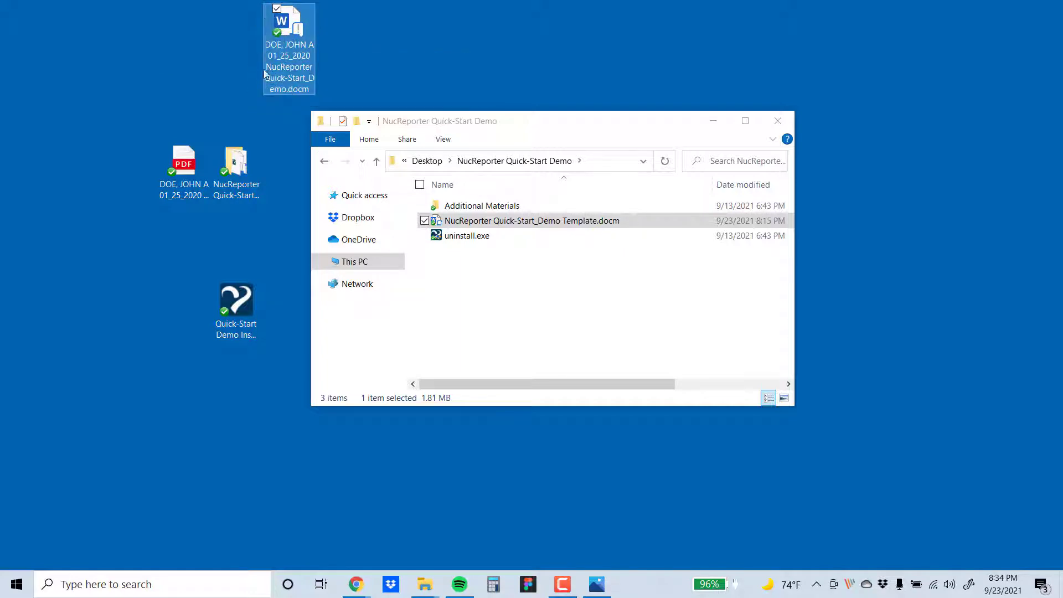